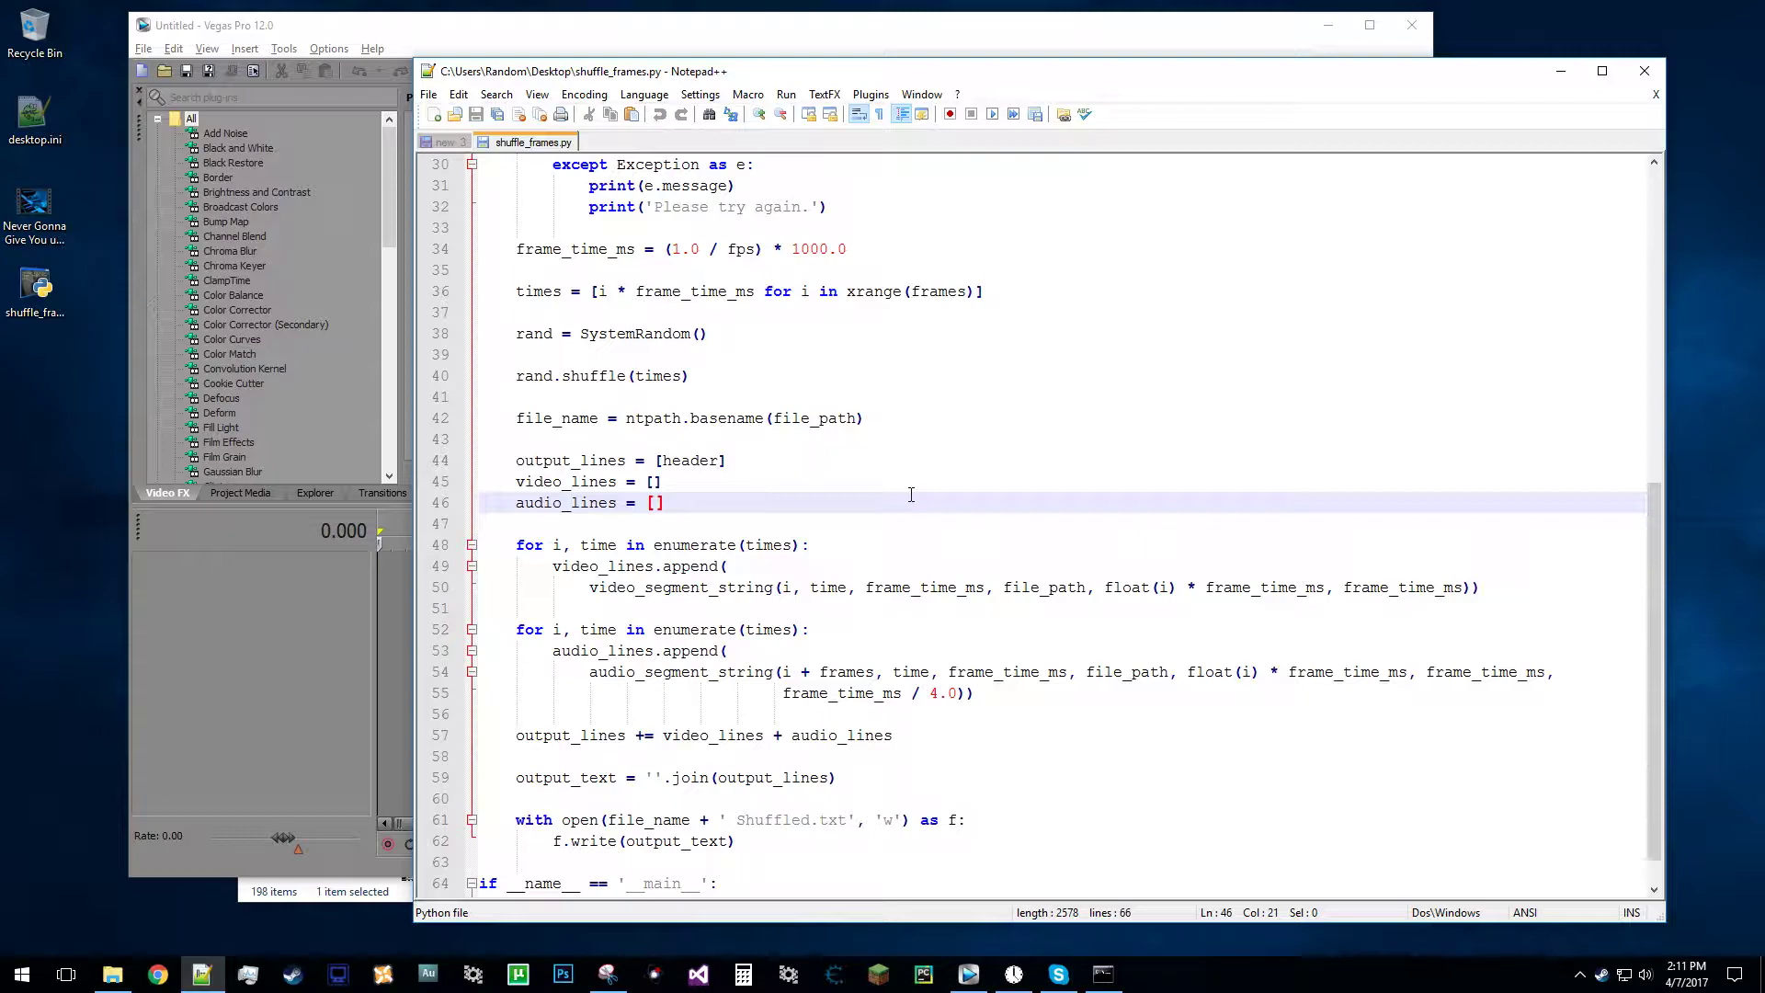
Review the script's video-path, frame-rate and frame-count prompts and view the music video's file details.
scroll(911, 494, "up", 10)
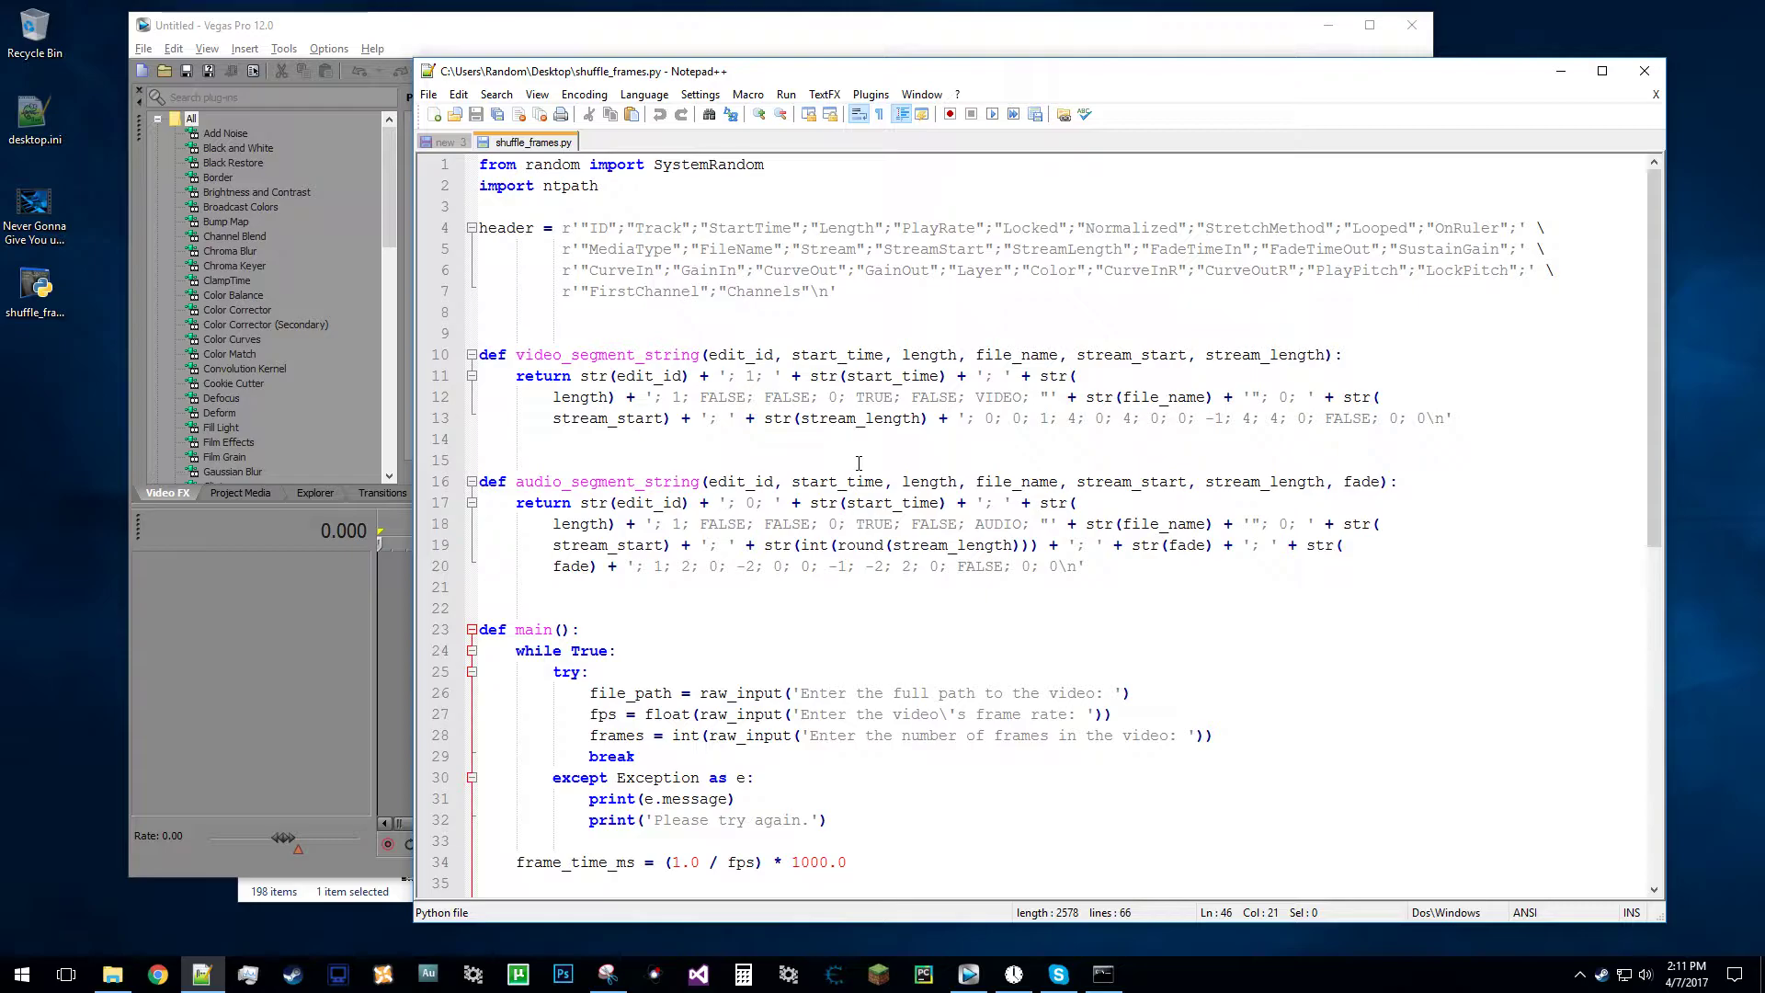
scroll(928, 455, "down", 4)
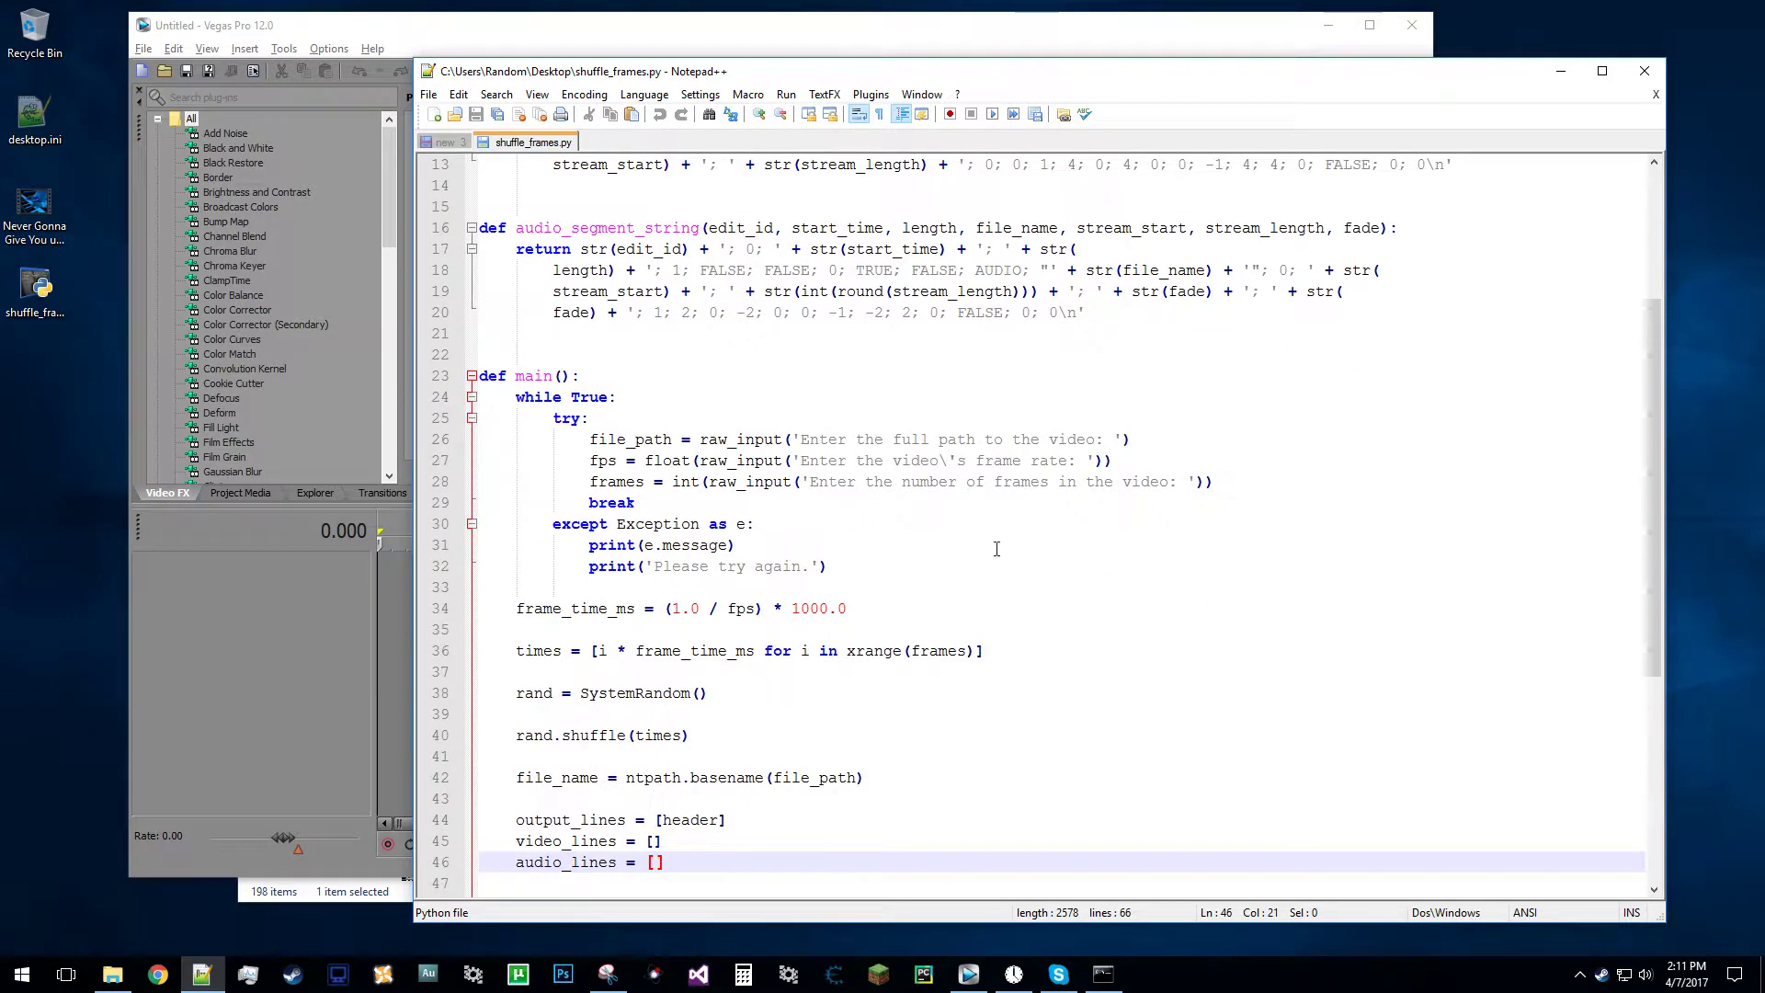
scroll(996, 548, "up", 4)
scroll(1023, 394, "down", 5)
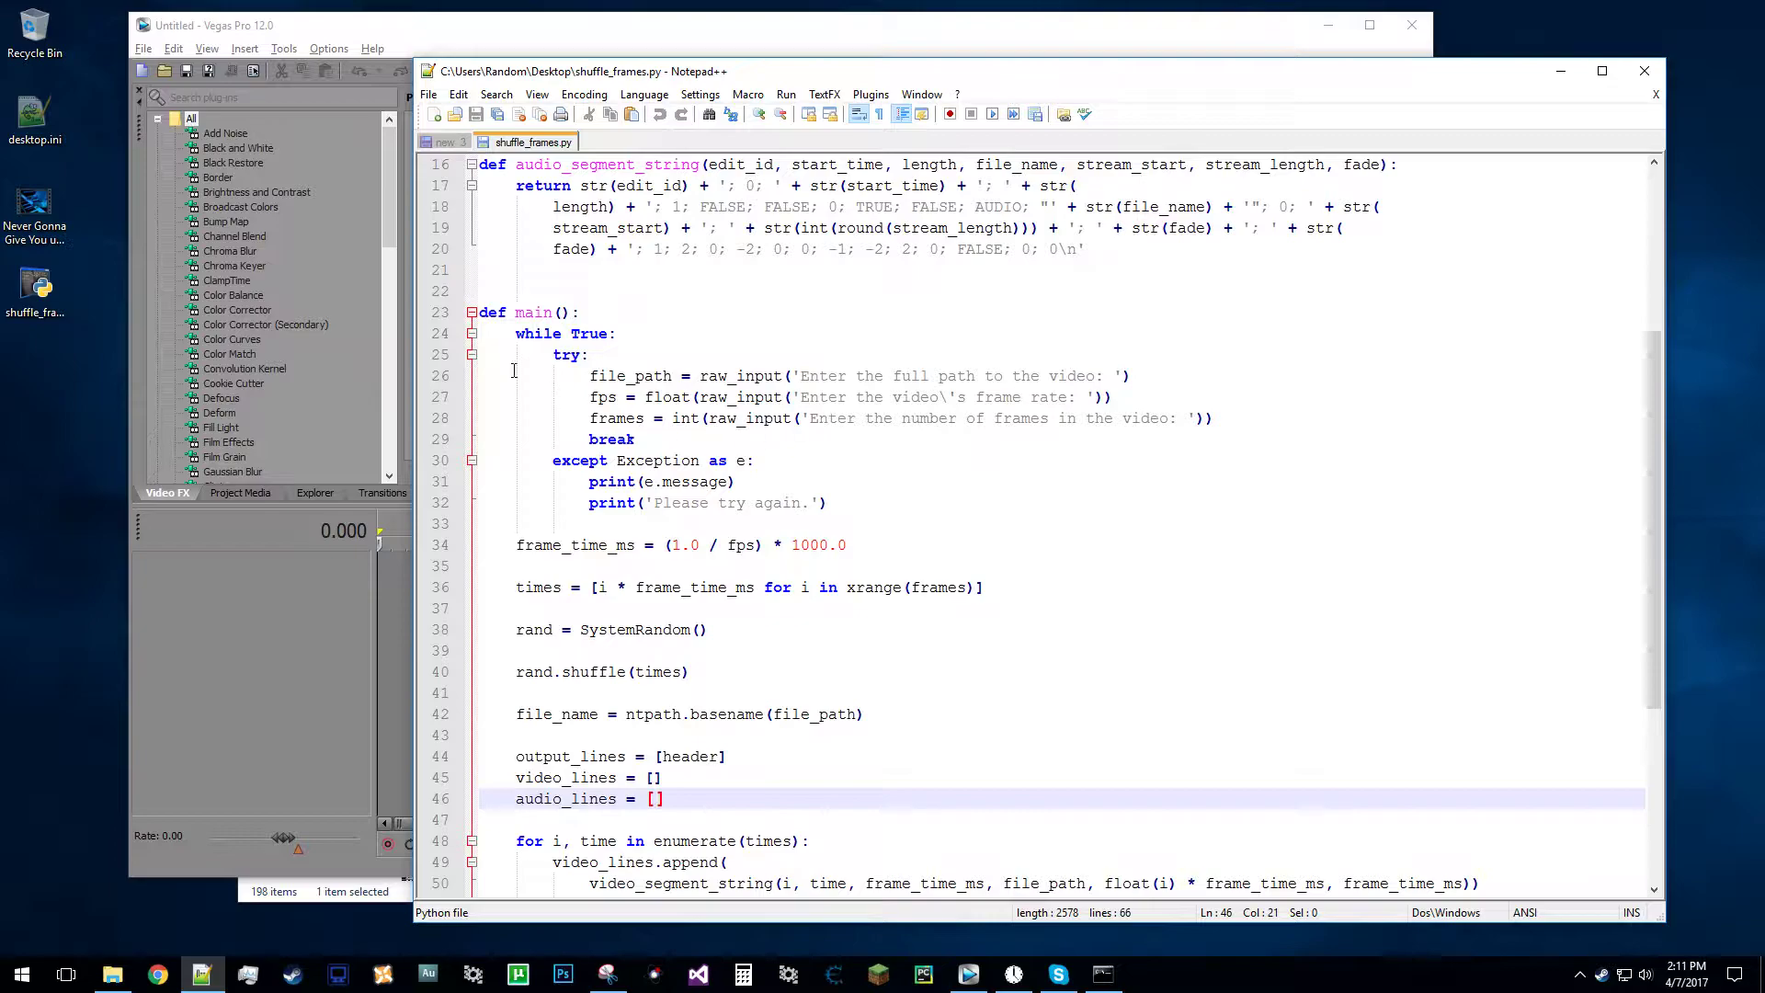
left_click_drag(1133, 376, 775, 384)
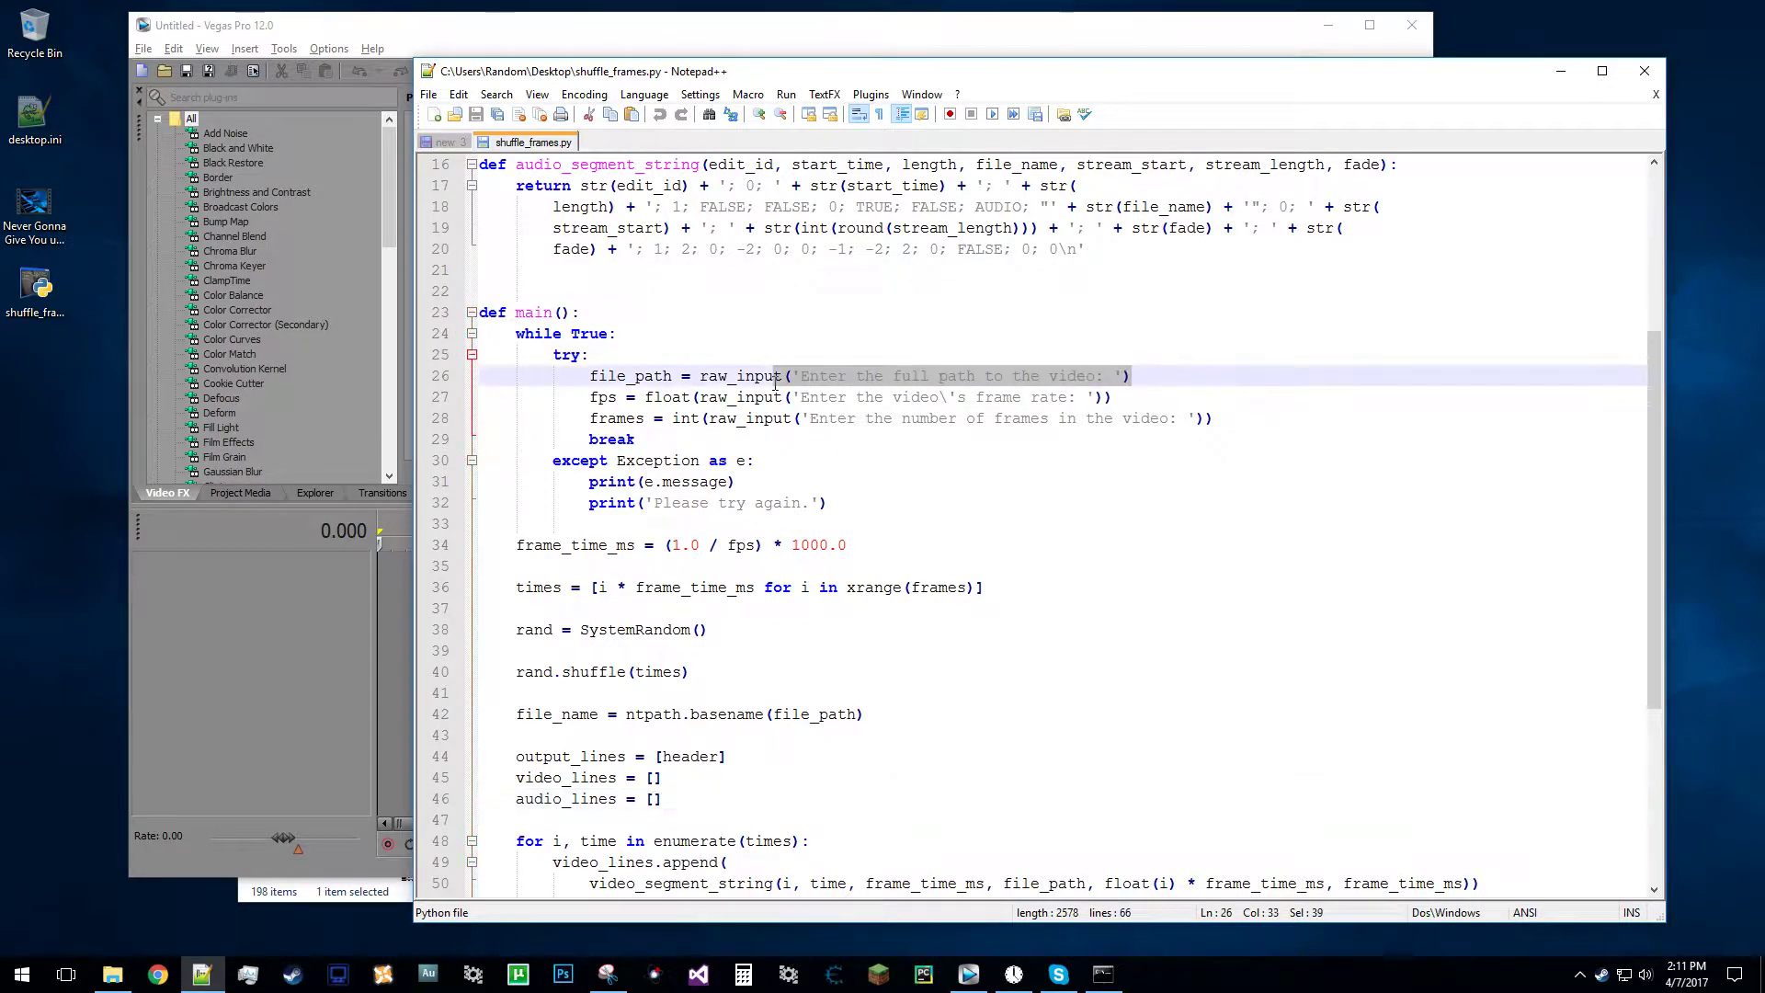
left_click_drag(1176, 390, 745, 397)
left_click_drag(1276, 410, 630, 397)
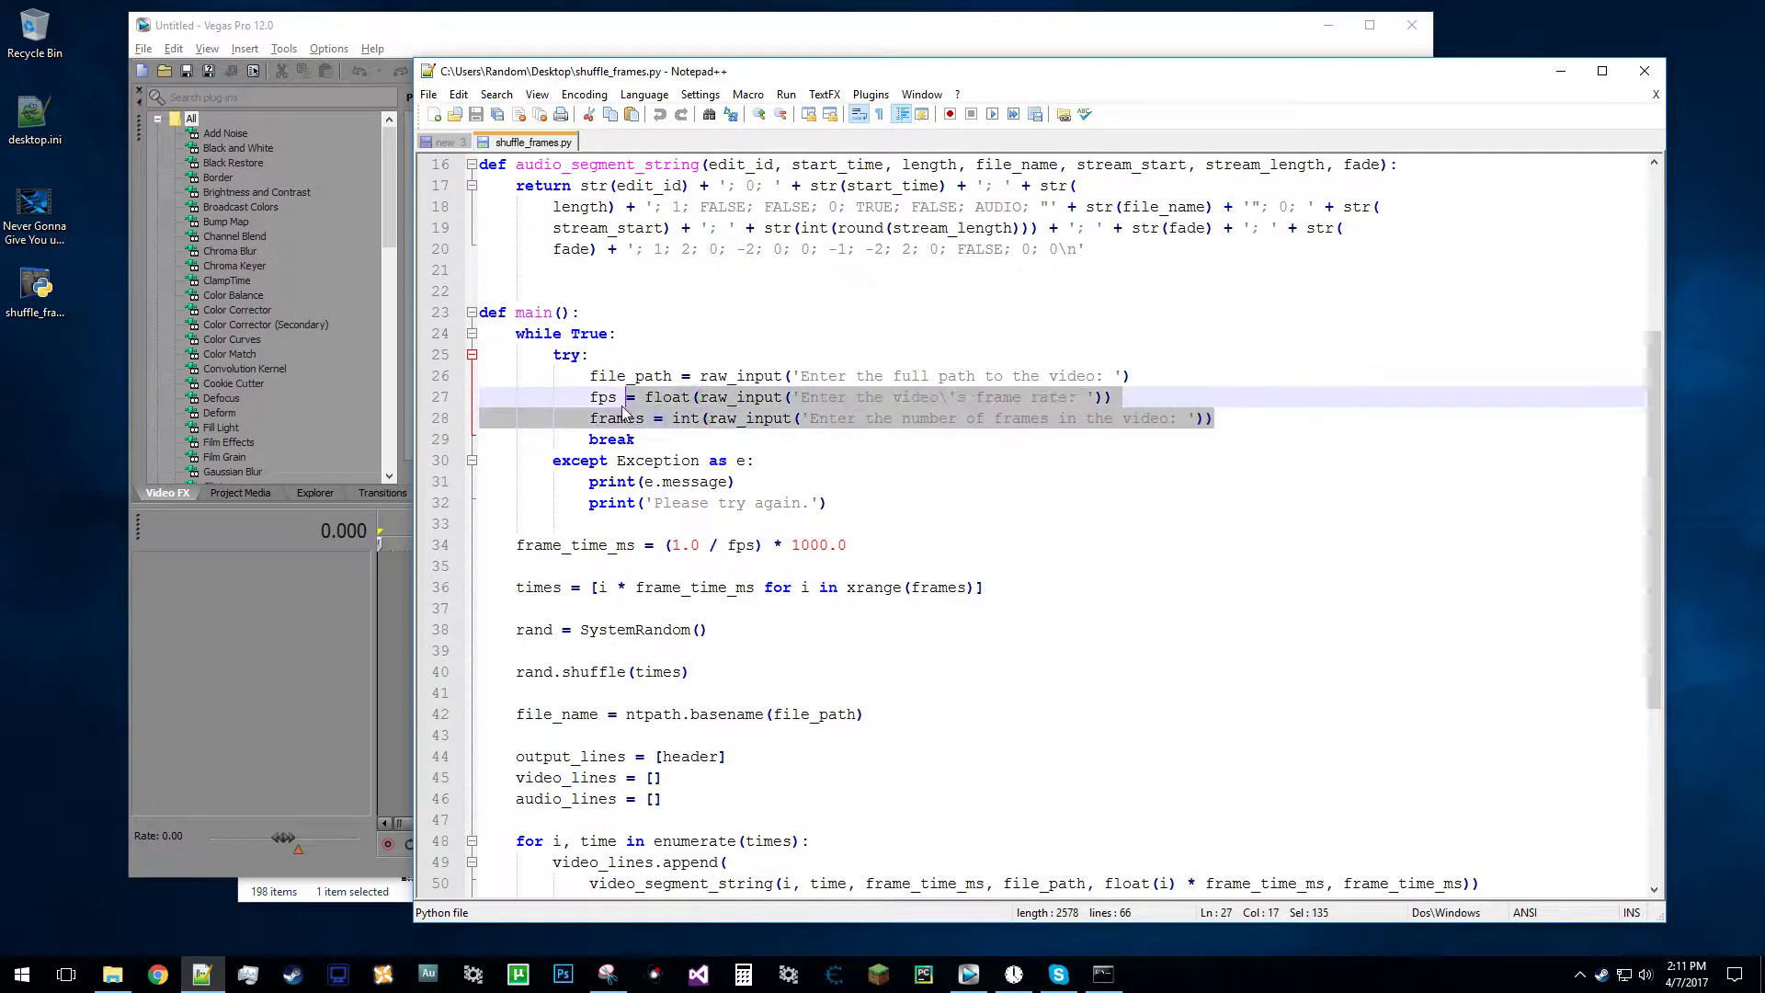
left_click(1246, 419)
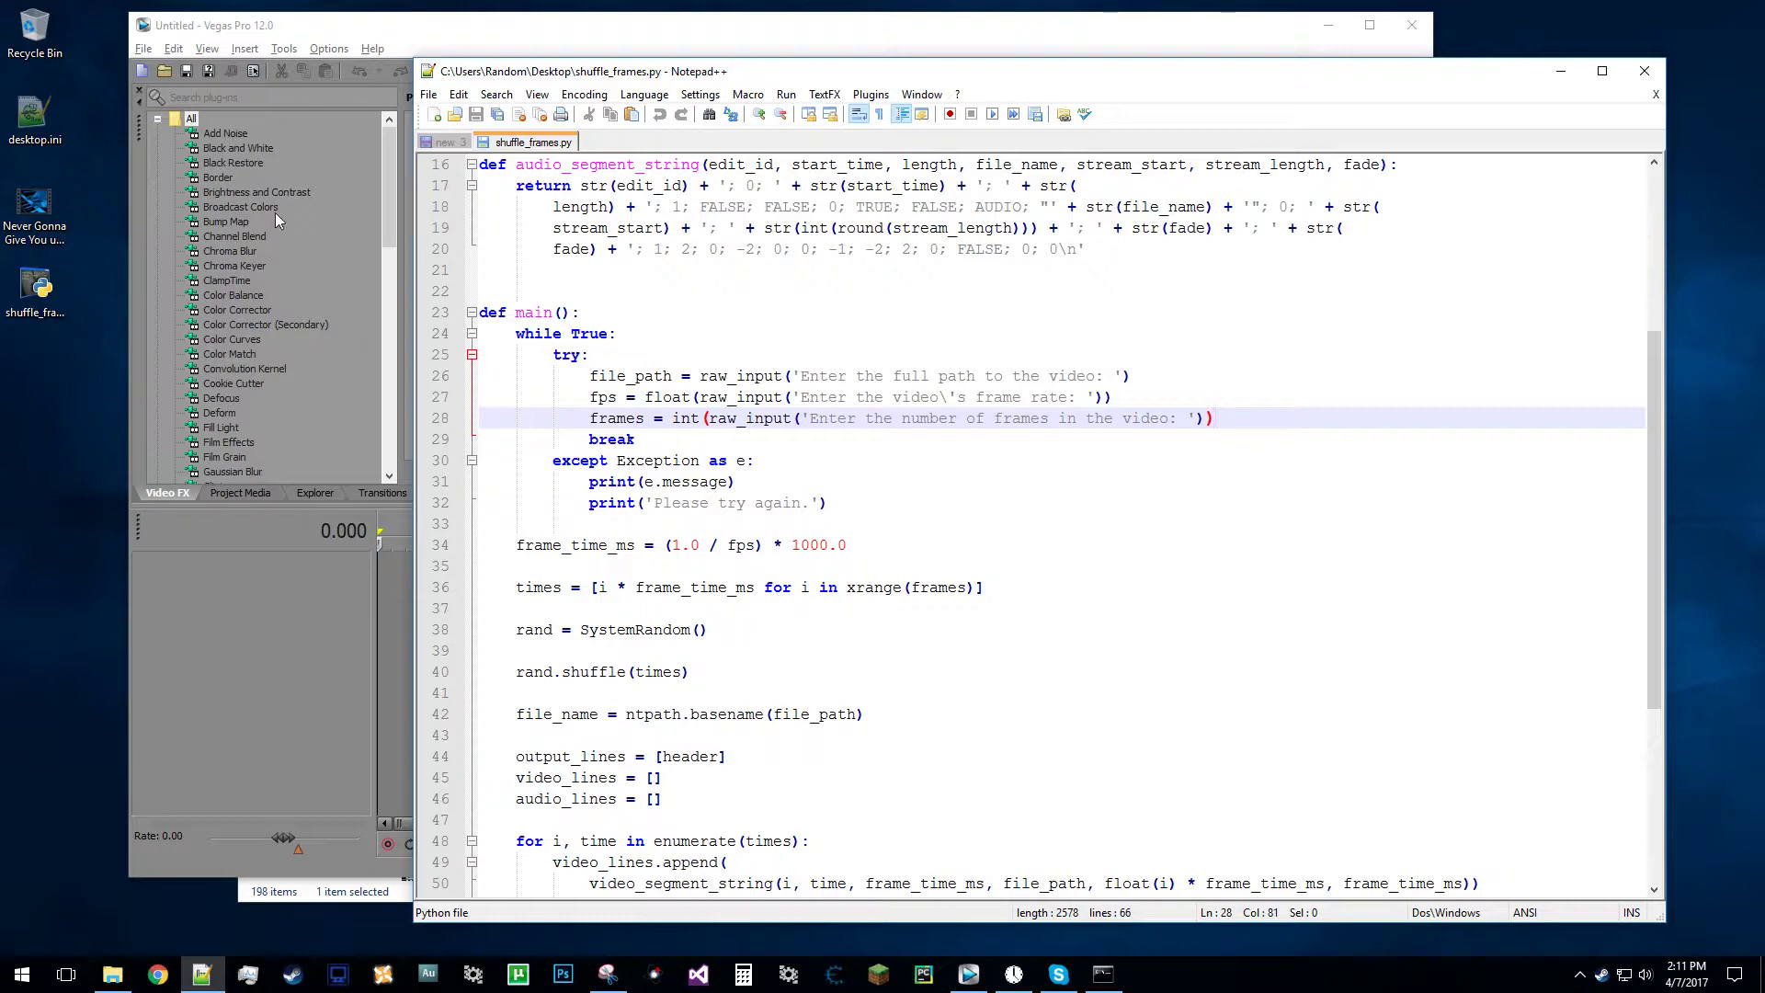
left_click(33, 207)
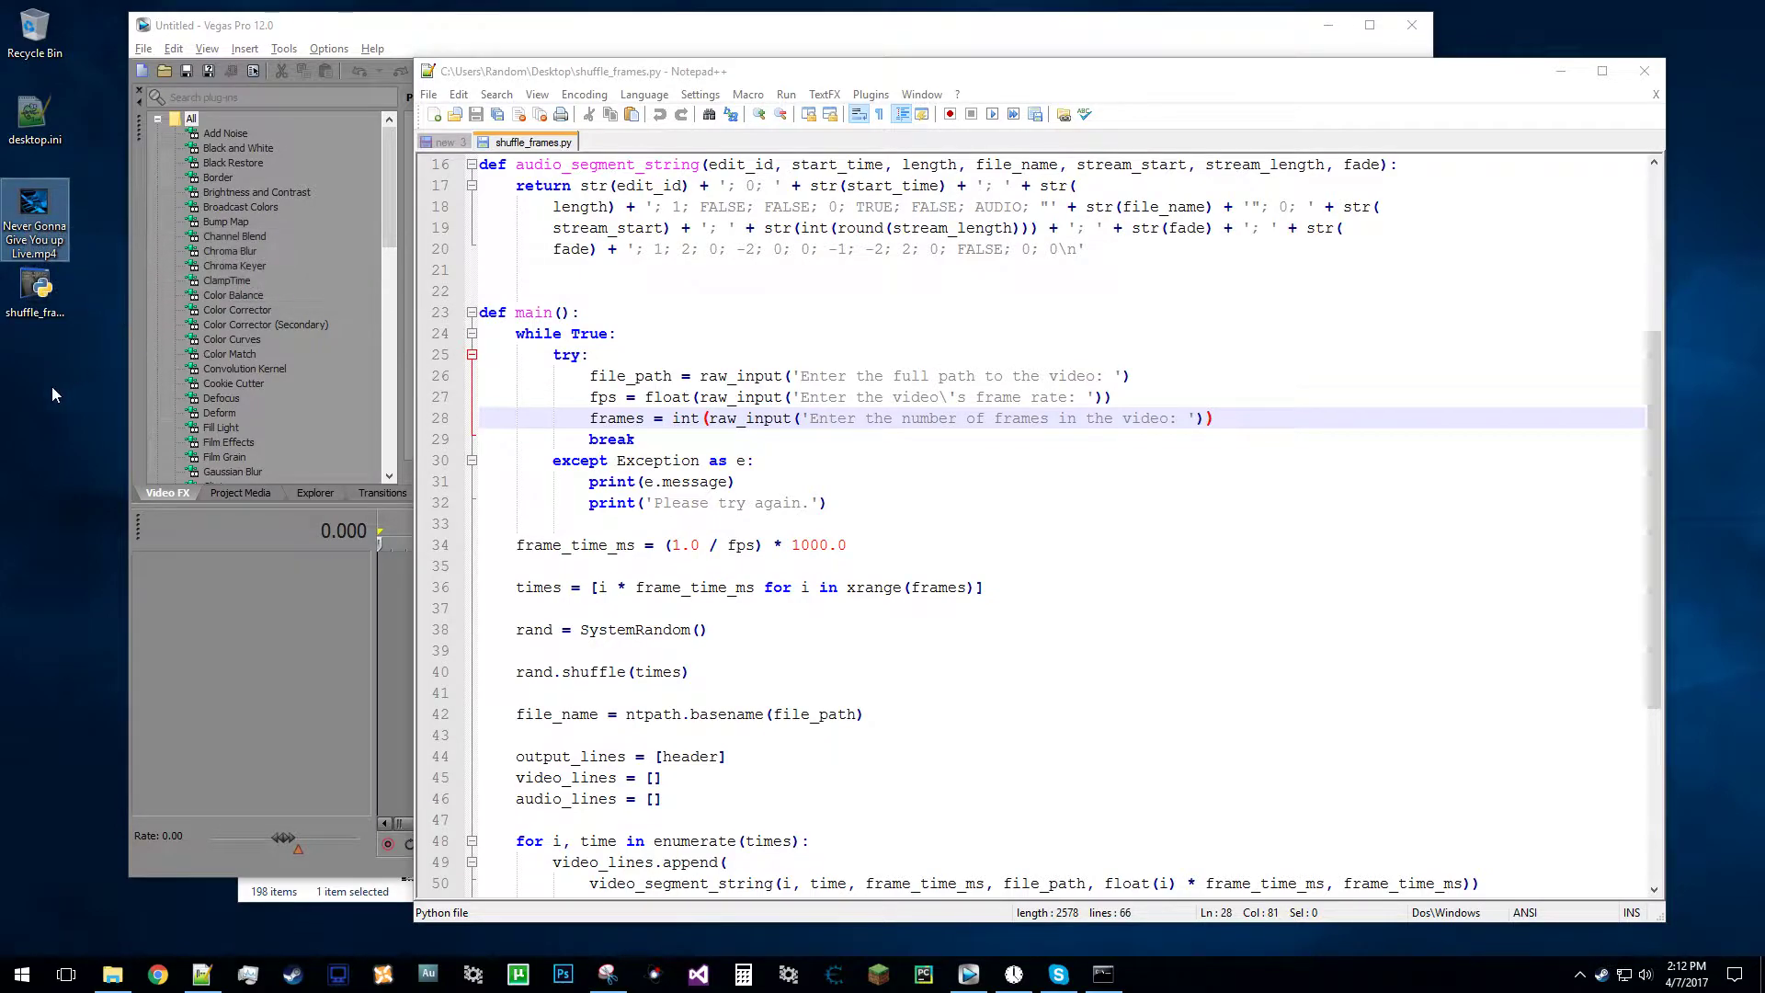
Clear the Command Prompt with cls and rerun python shuffle_frames.py.
left_click(1096, 980)
key("Up")
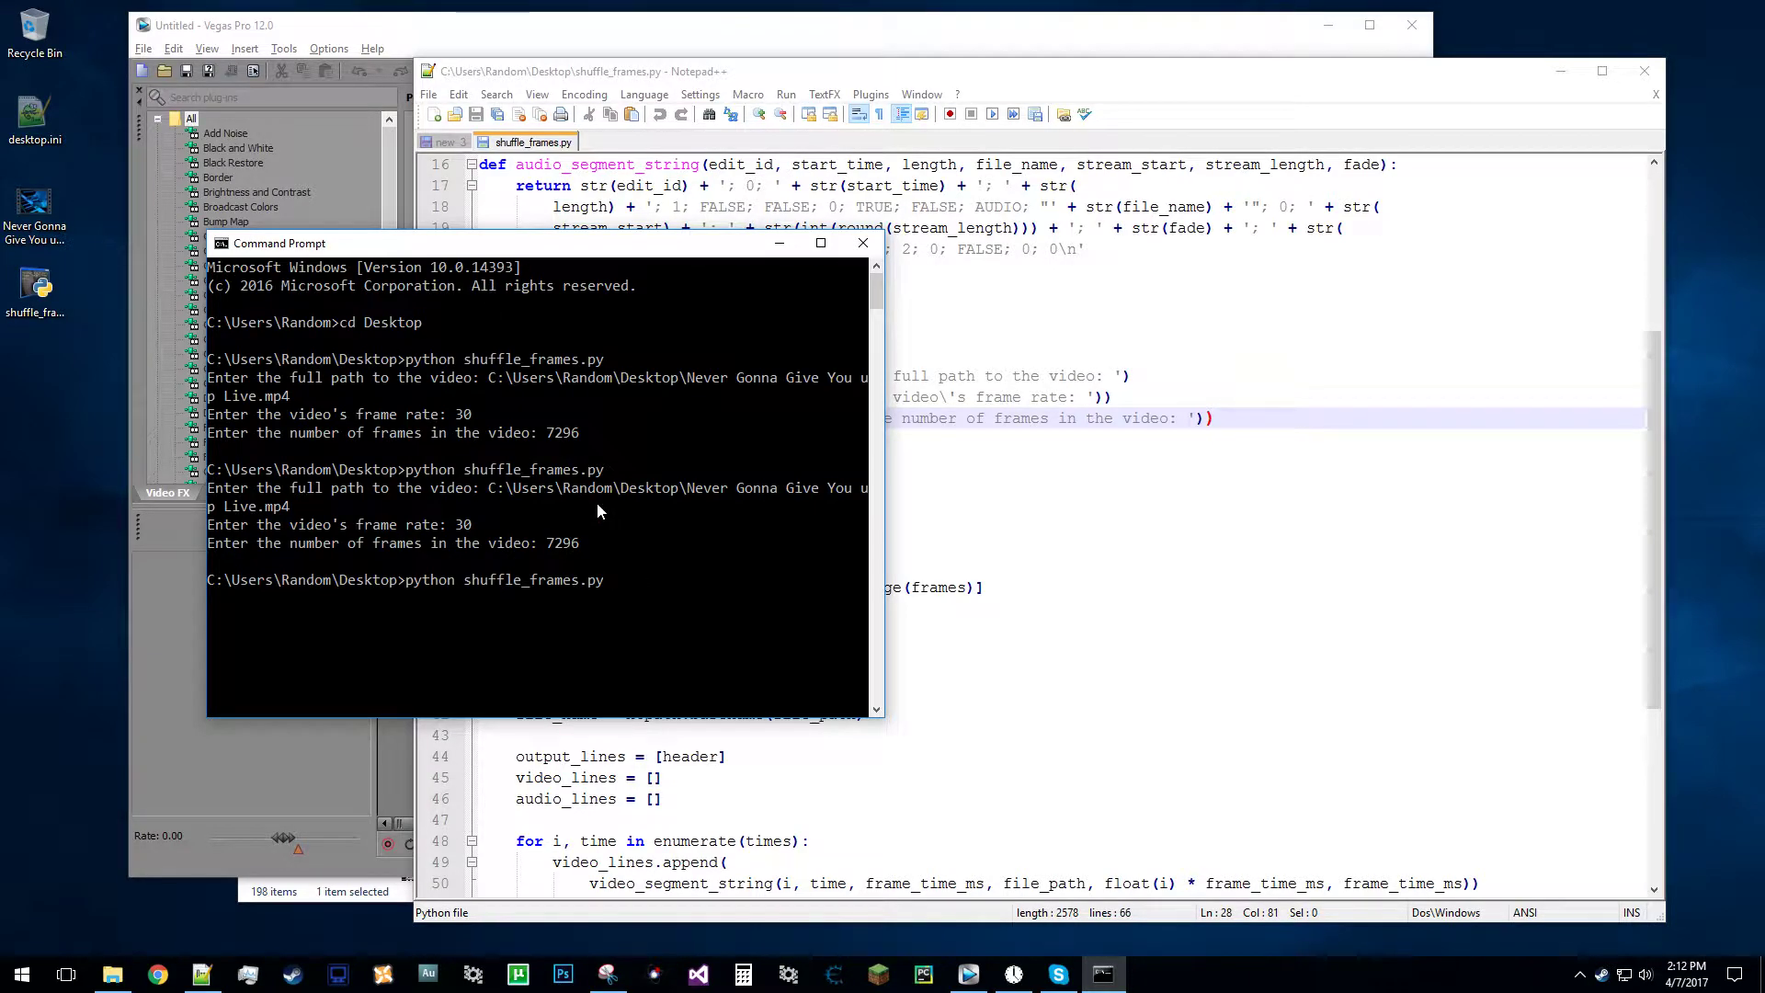
key("BackSpace")
key("BackSpace")
key("BackSpace")
key("BackSpace")
key("BackSpace")
key("BackSpace")
key("BackSpace")
key("BackSpace")
key("BackSpace")
key("BackSpace")
key("BackSpace")
key("BackSpace")
key("BackSpace")
key("BackSpace")
key("BackSpace")
key("BackSpace")
key("BackSpace")
key("BackSpace")
key("BackSpace")
key("BackSpace")
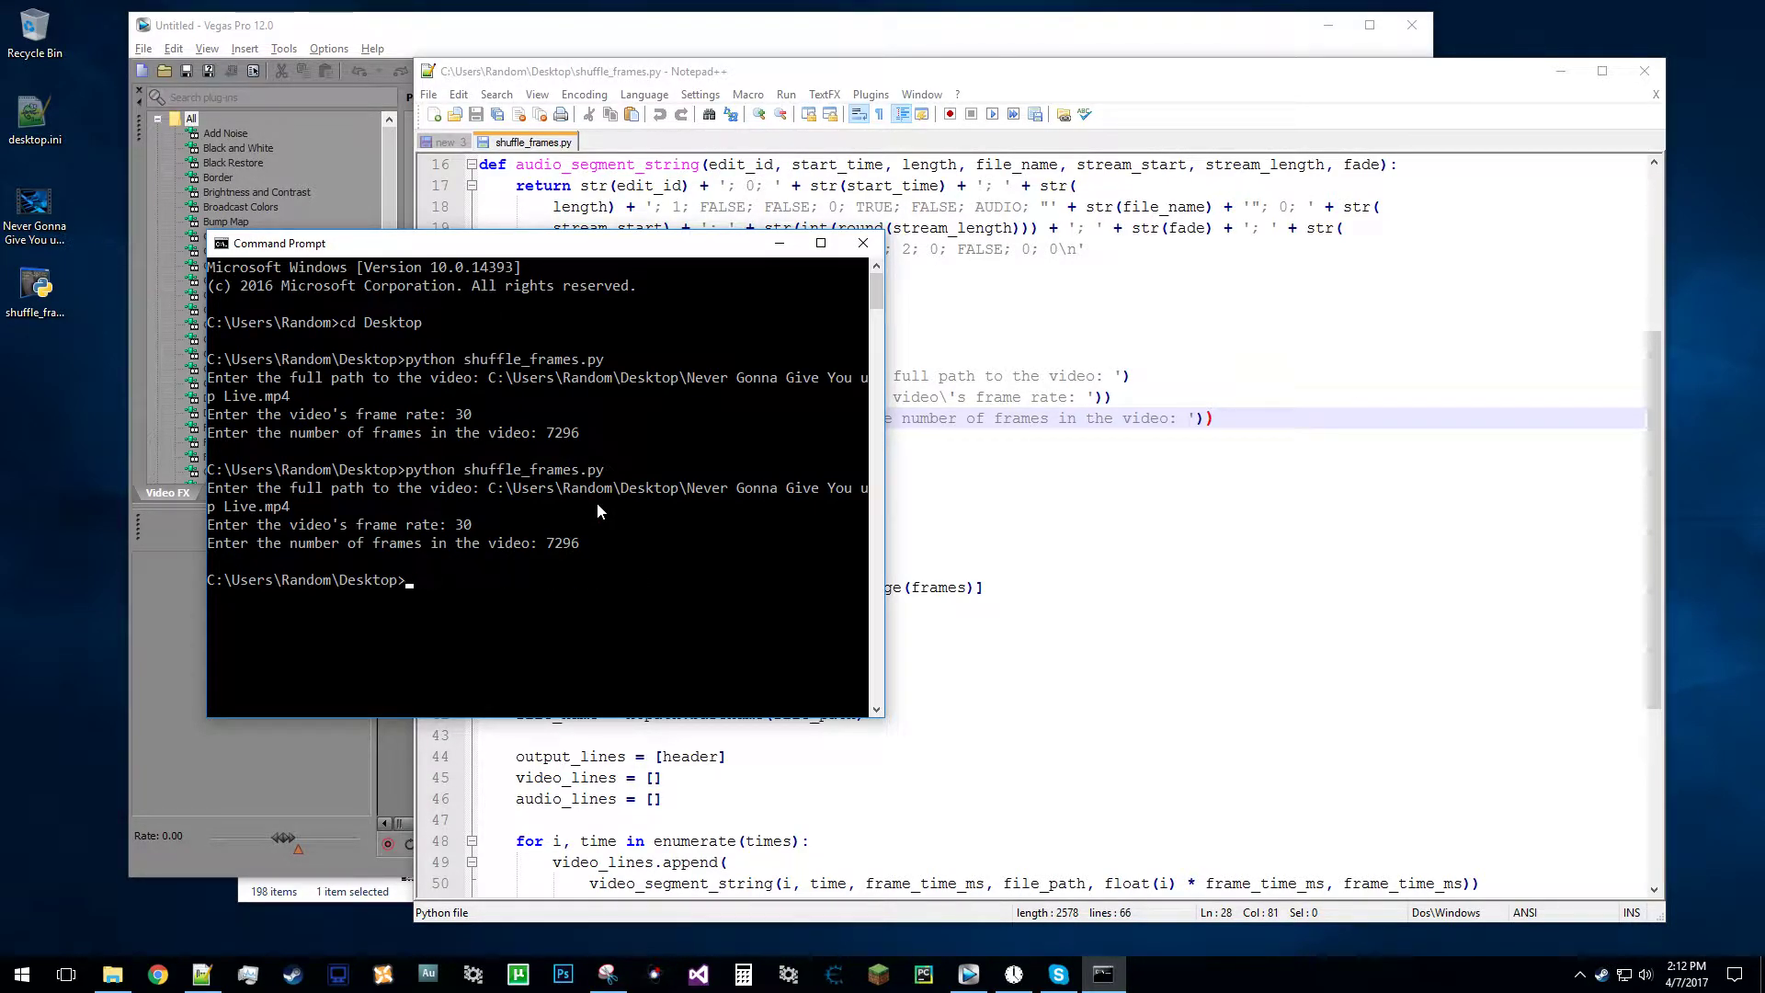
type("cls")
key("Return")
key("Up")
key("Up")
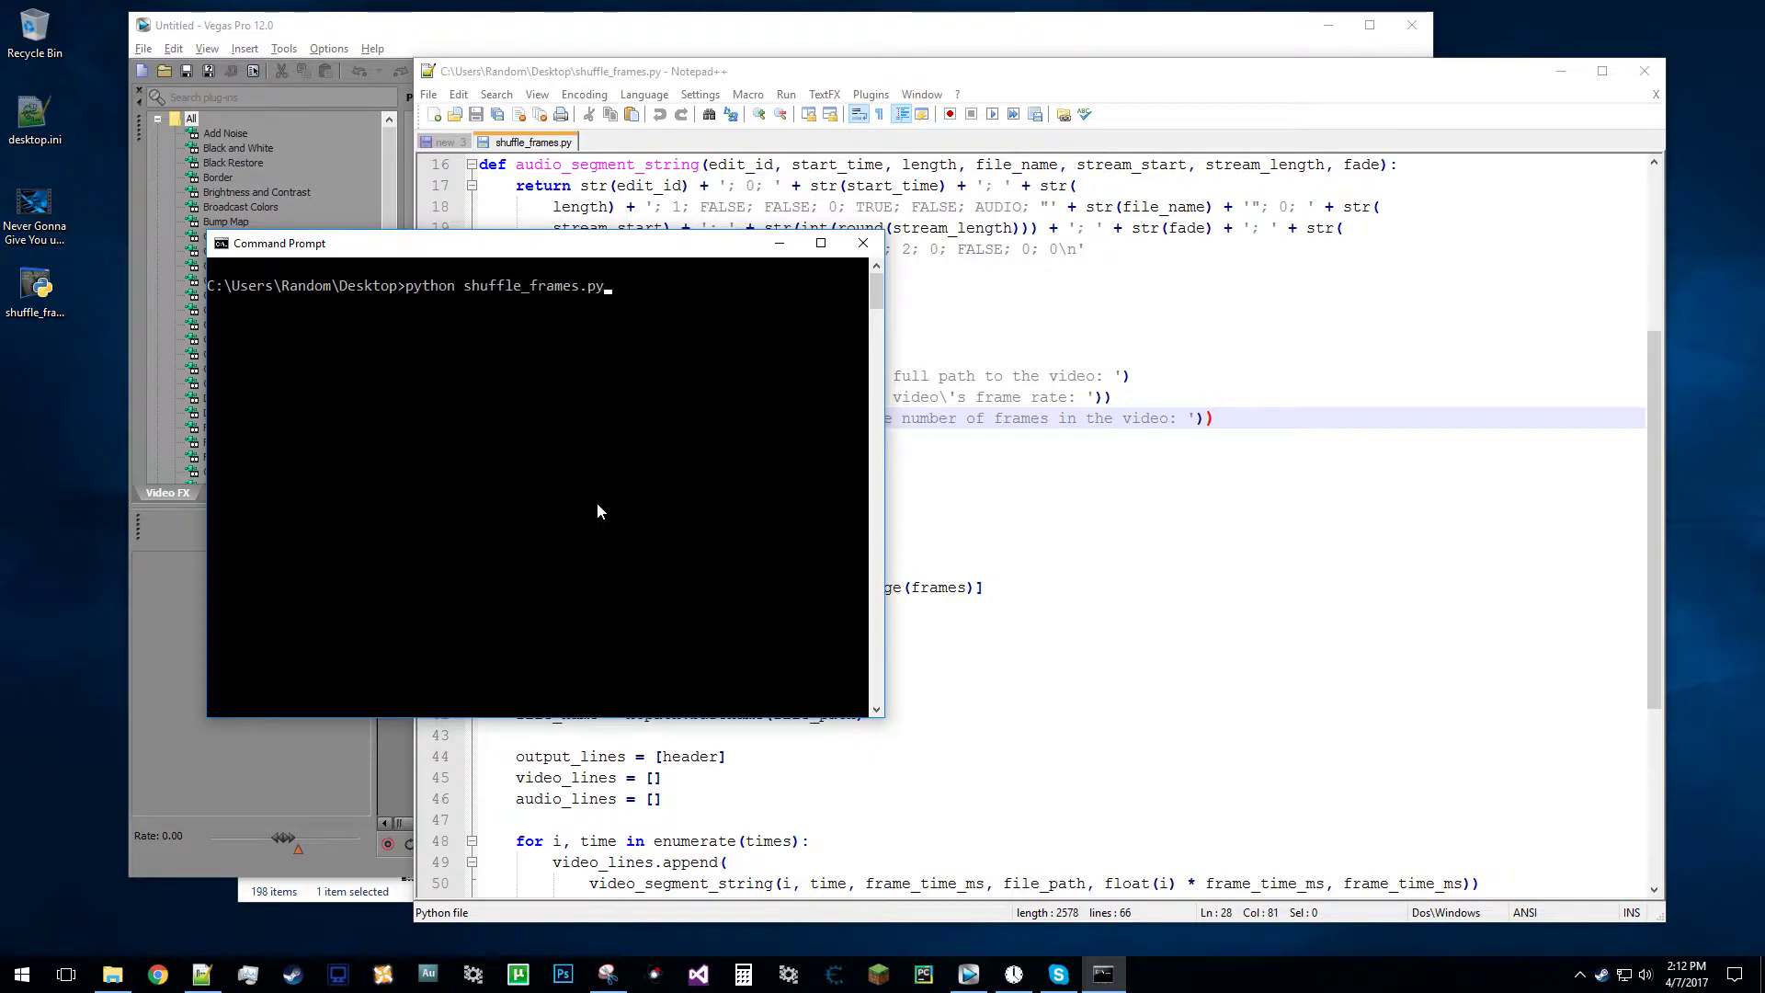
key("Return")
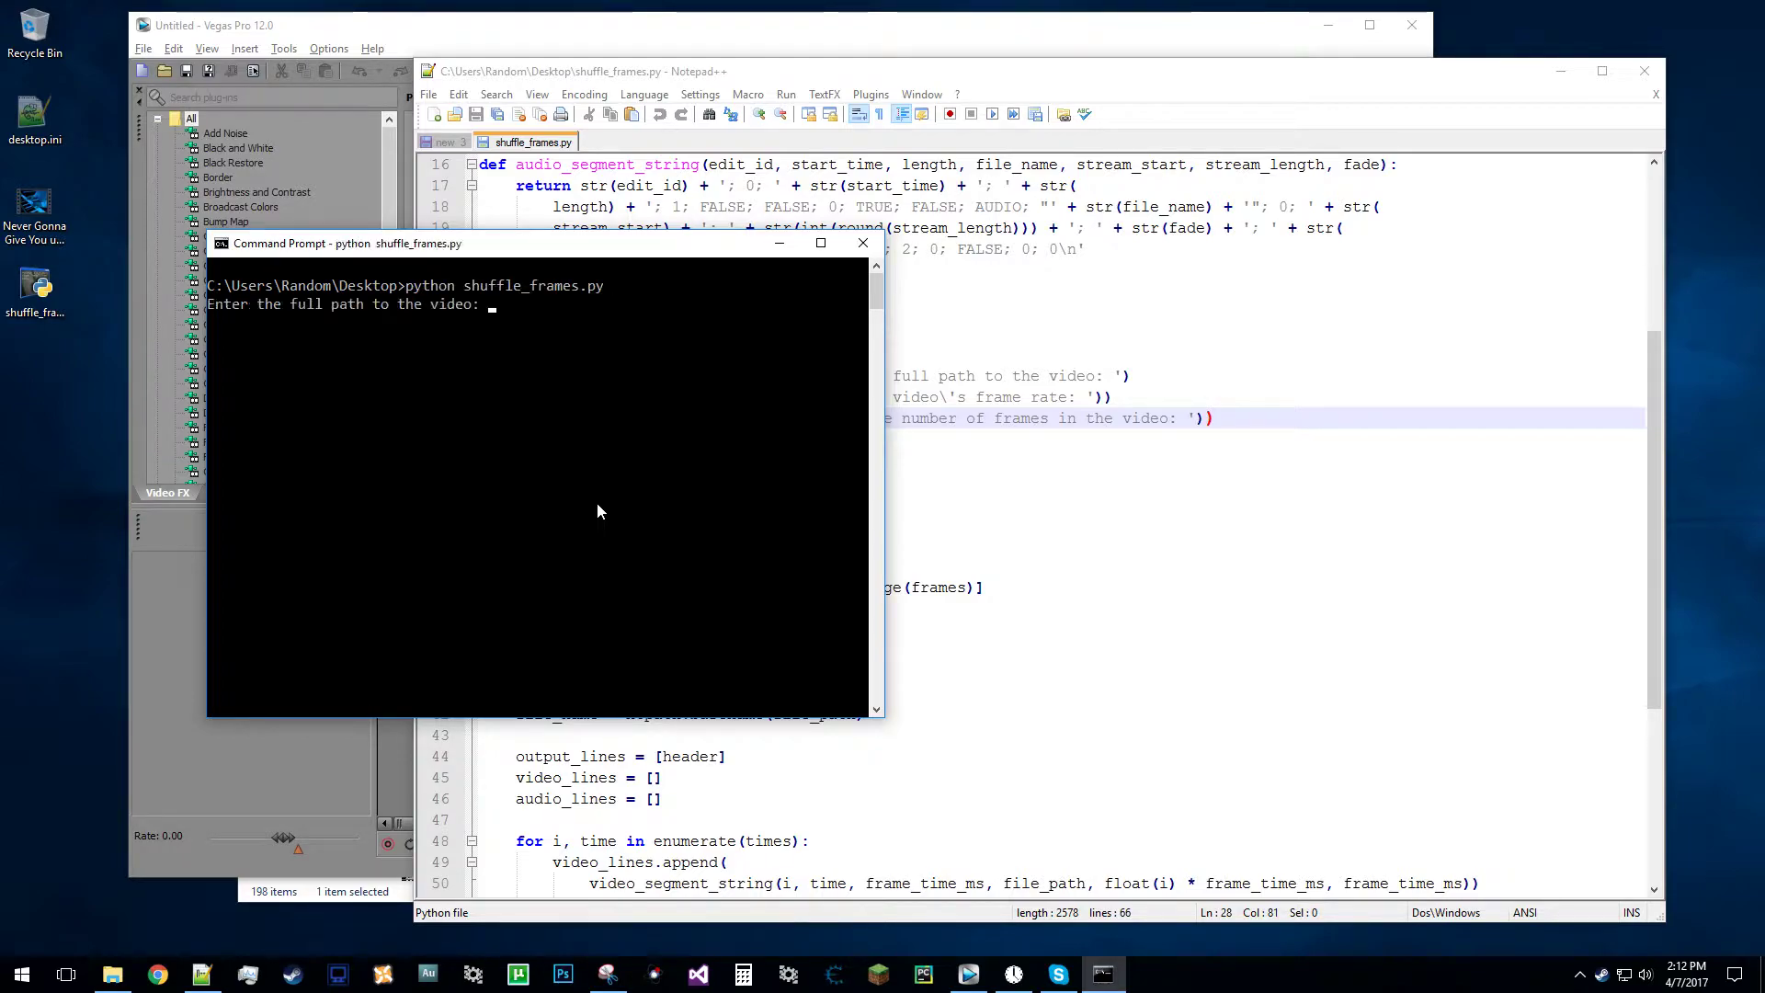
Copy the video path from the new 3 notes and submit it to the script.
left_click(454, 145)
left_click_drag(982, 164, 466, 165)
key("ctrl+c")
left_click(409, 342)
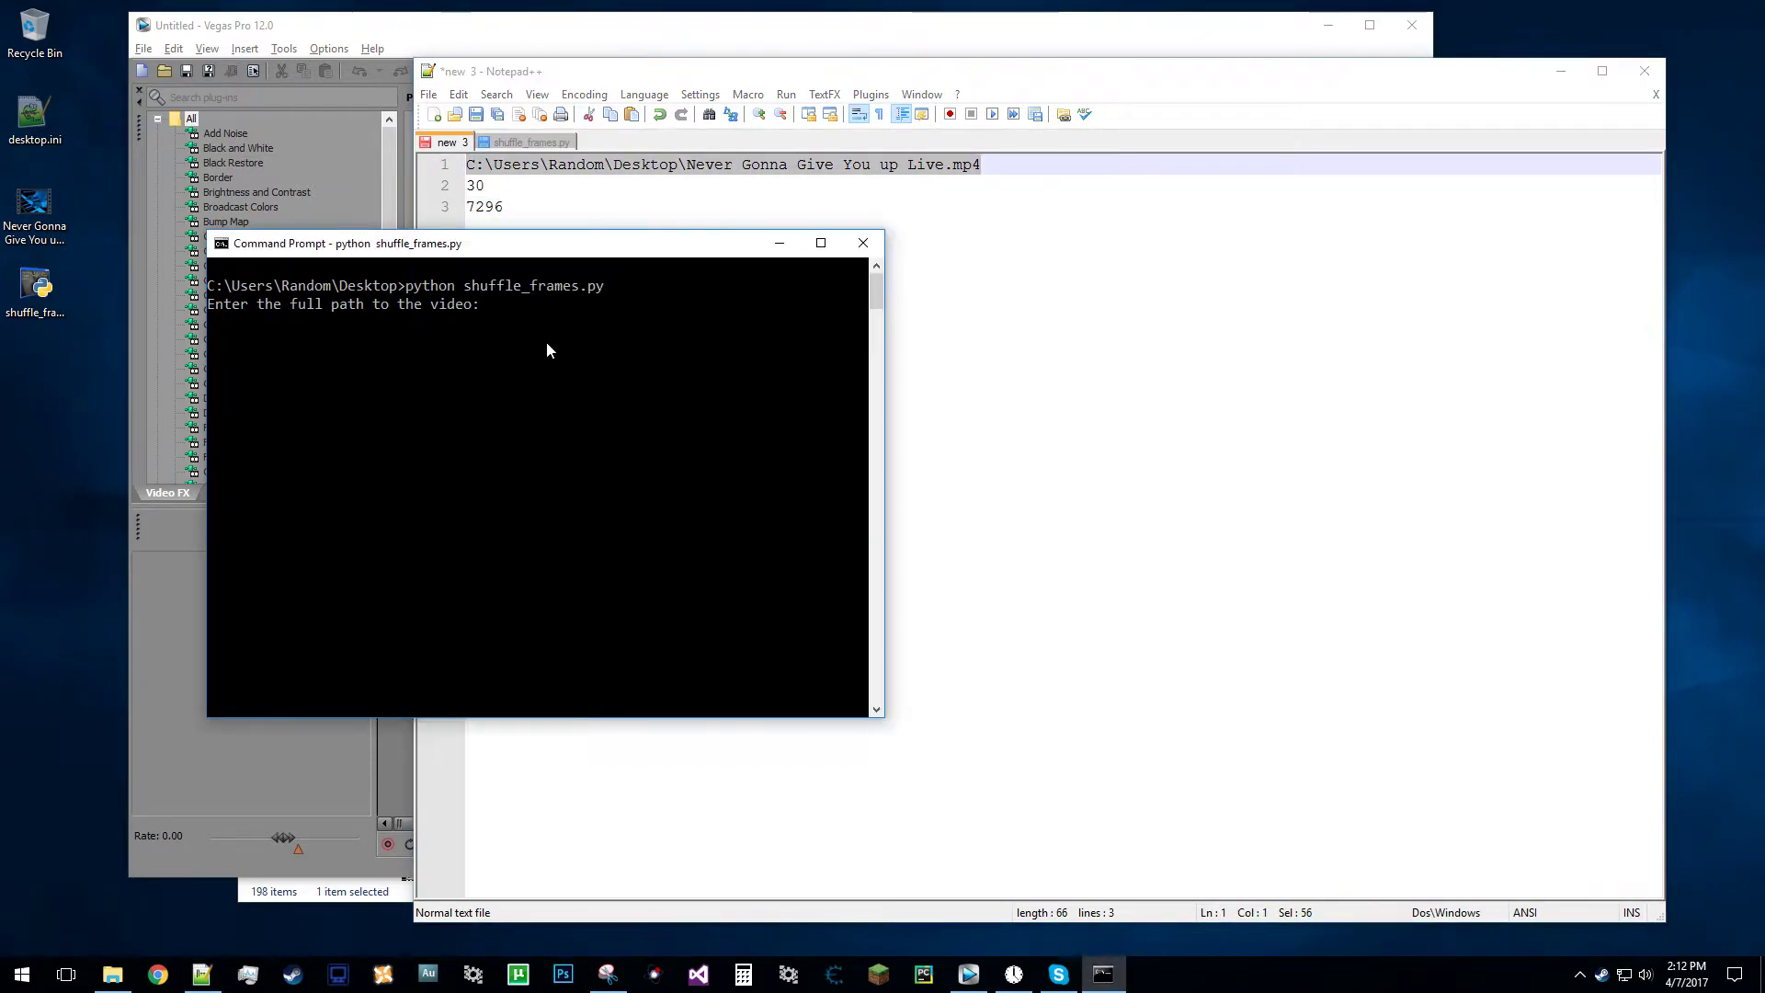
right_click(549, 340)
key("Return")
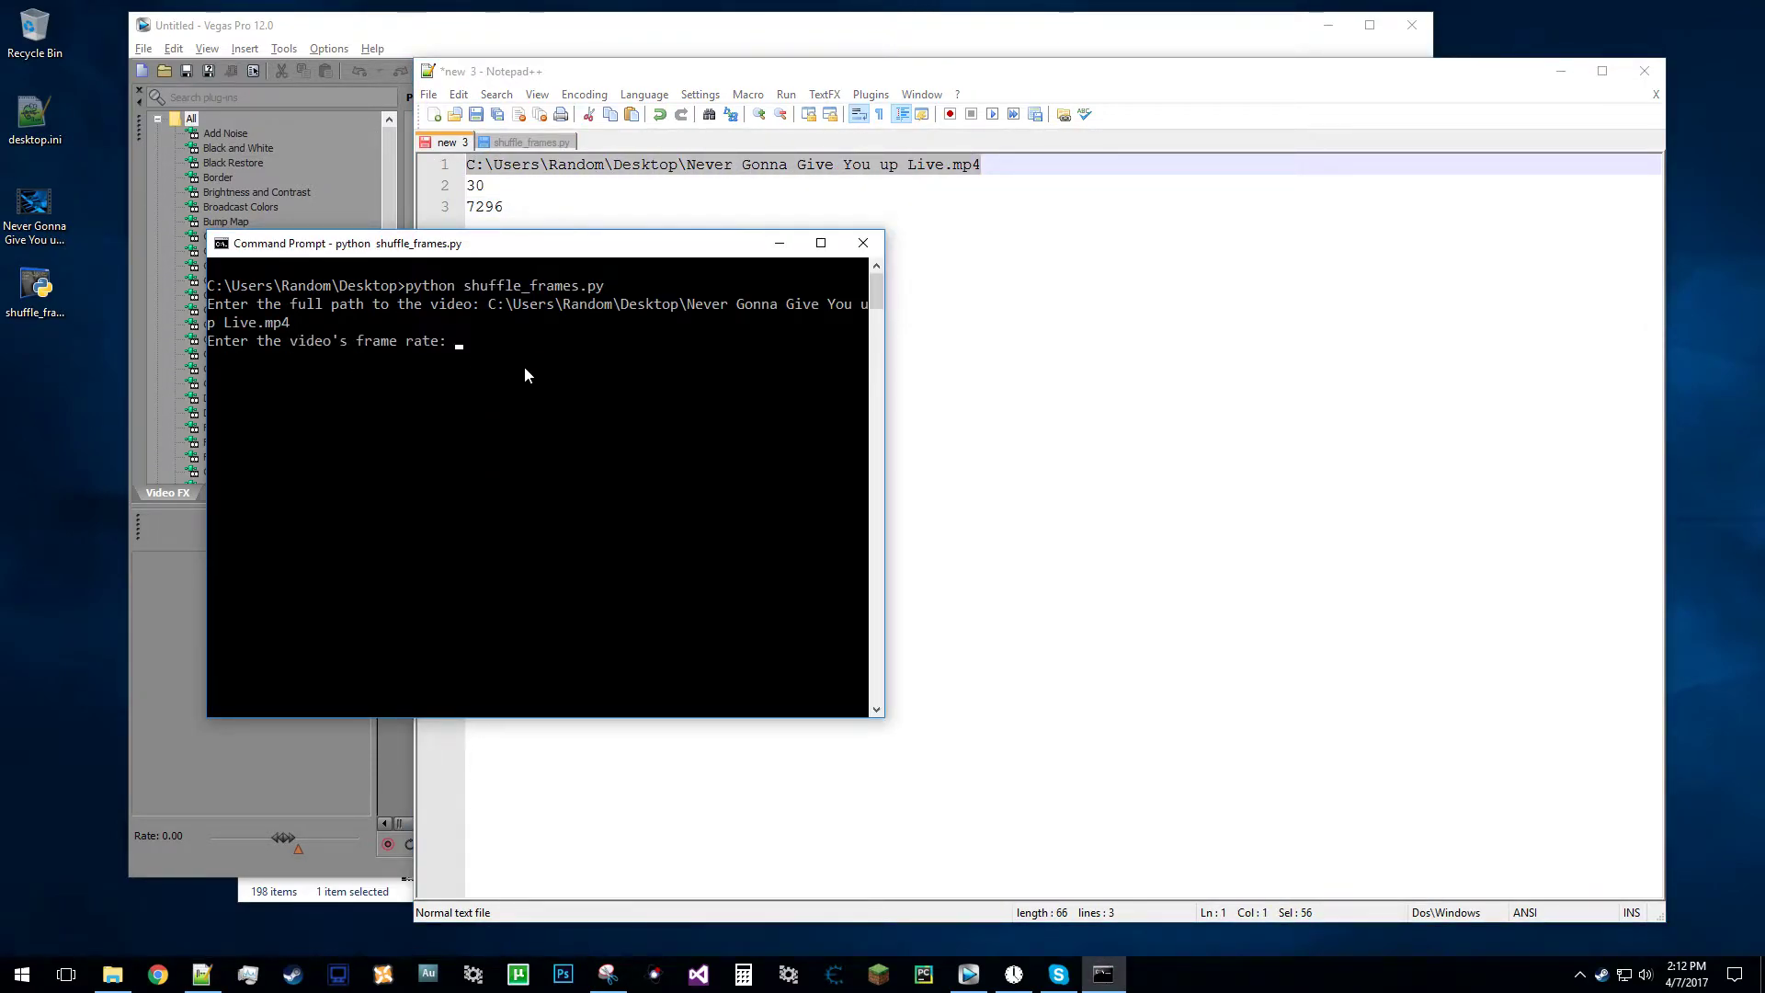
Enter 30 at the prompt, then place the music video on a timeline matched to its settings.
type("30")
left_click(198, 598)
left_click_drag(33, 207, 373, 625)
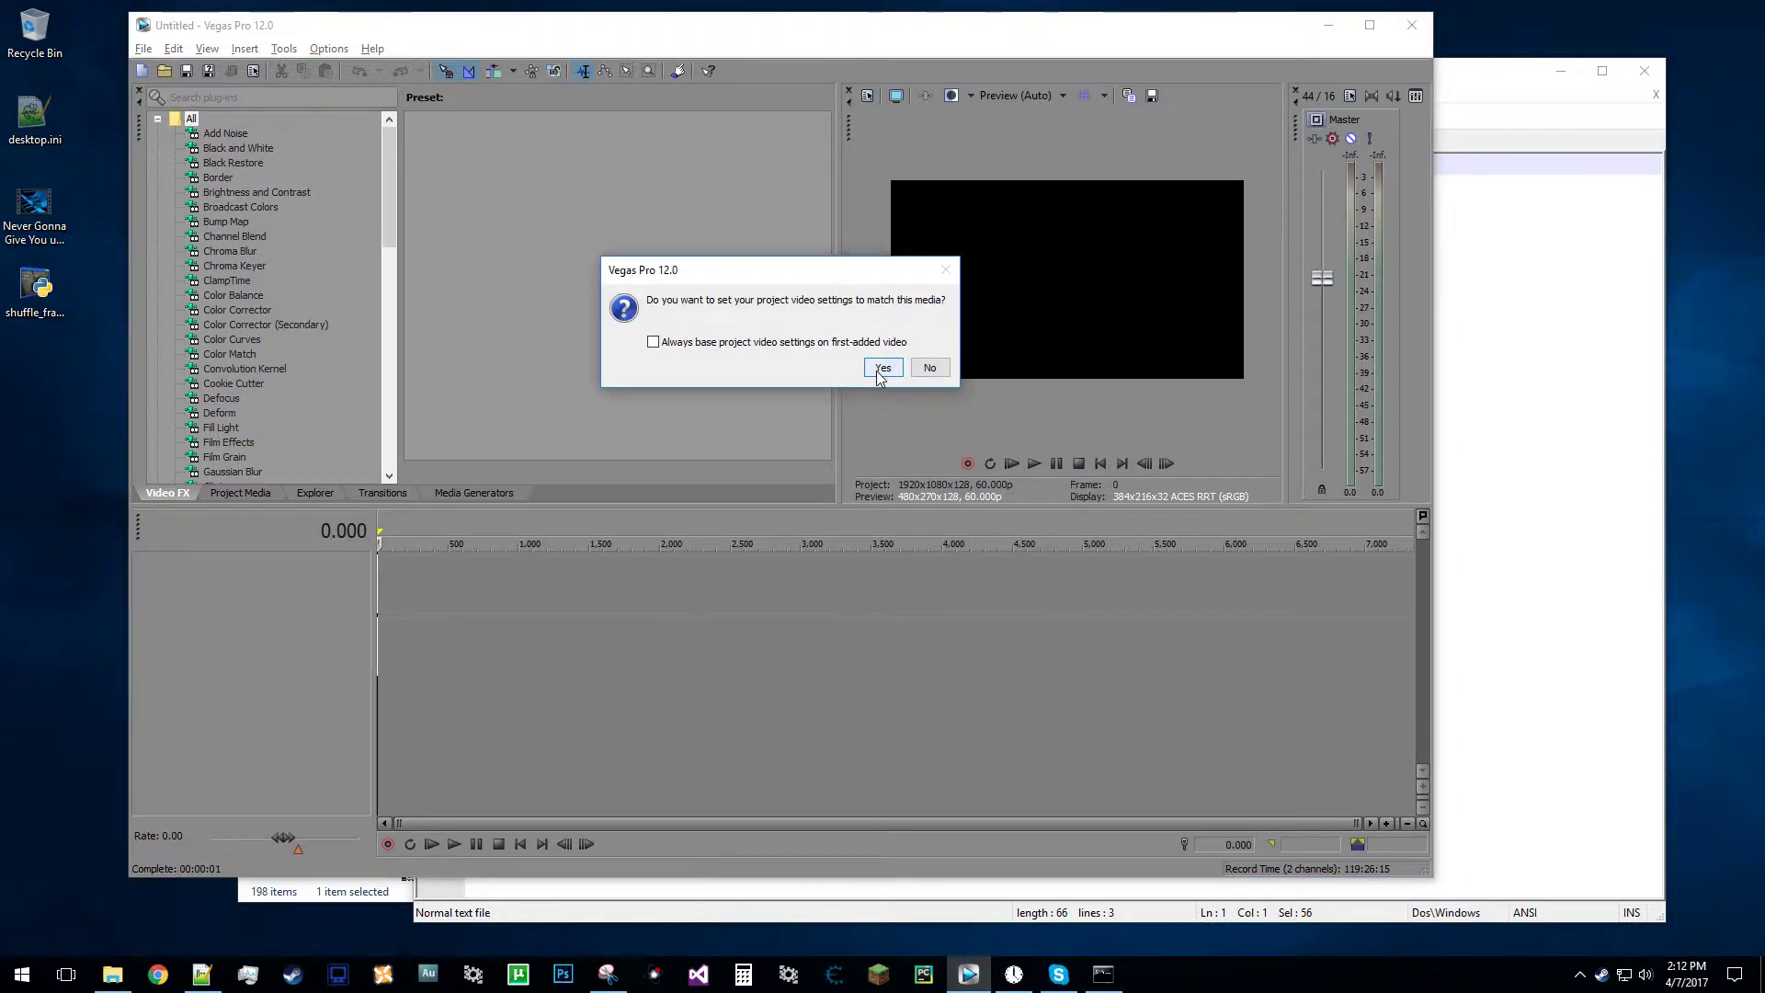
left_click(882, 368)
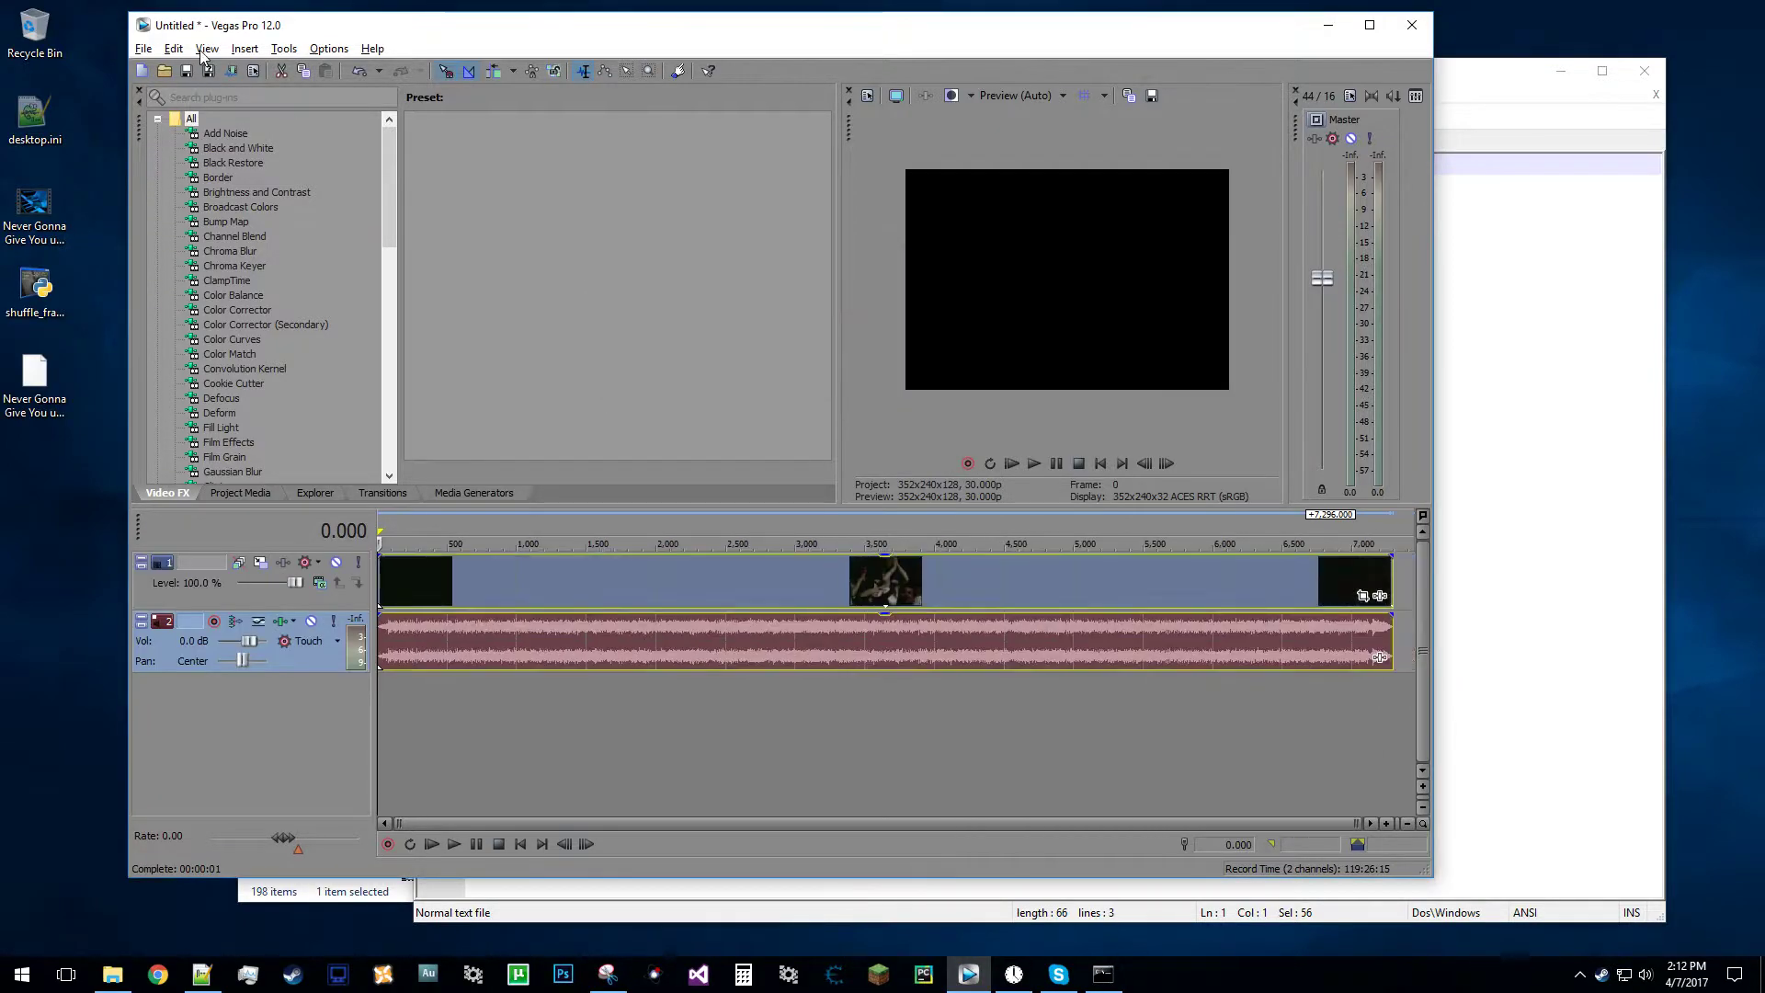
Check the project frame rate in File > Properties and close it unchanged.
left_click(143, 48)
left_click(193, 373)
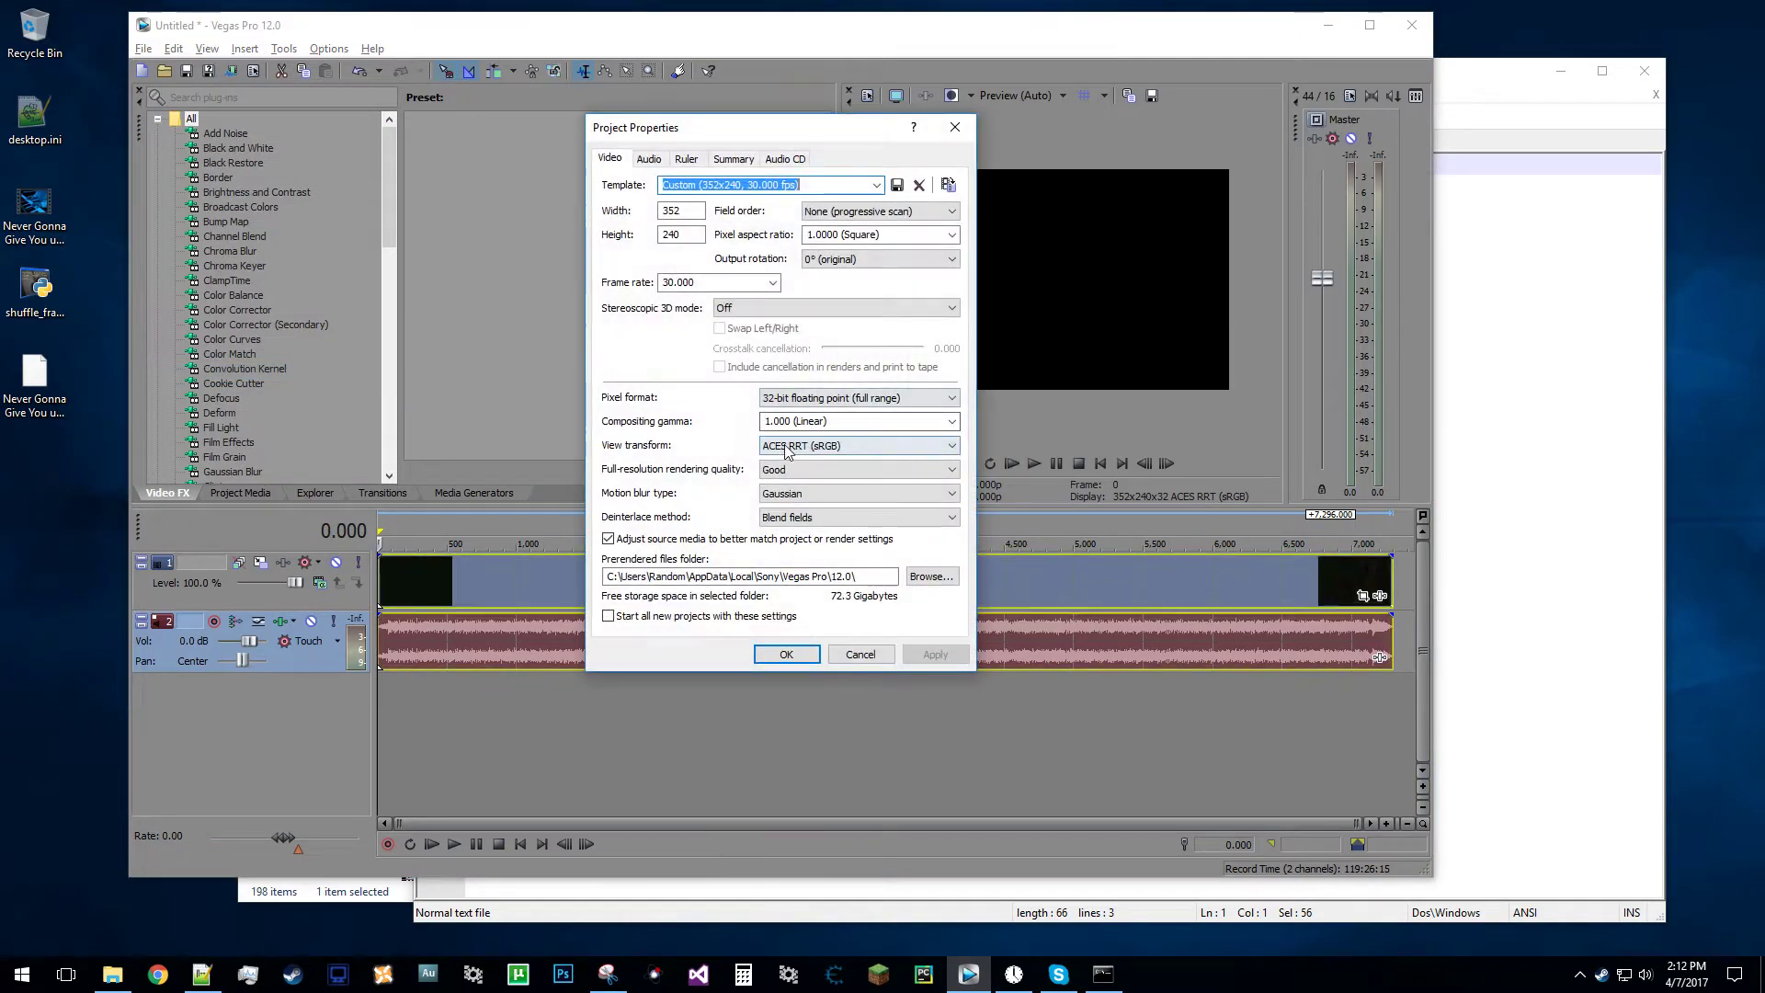
left_click(859, 444)
left_click(827, 458)
left_click(1066, 692)
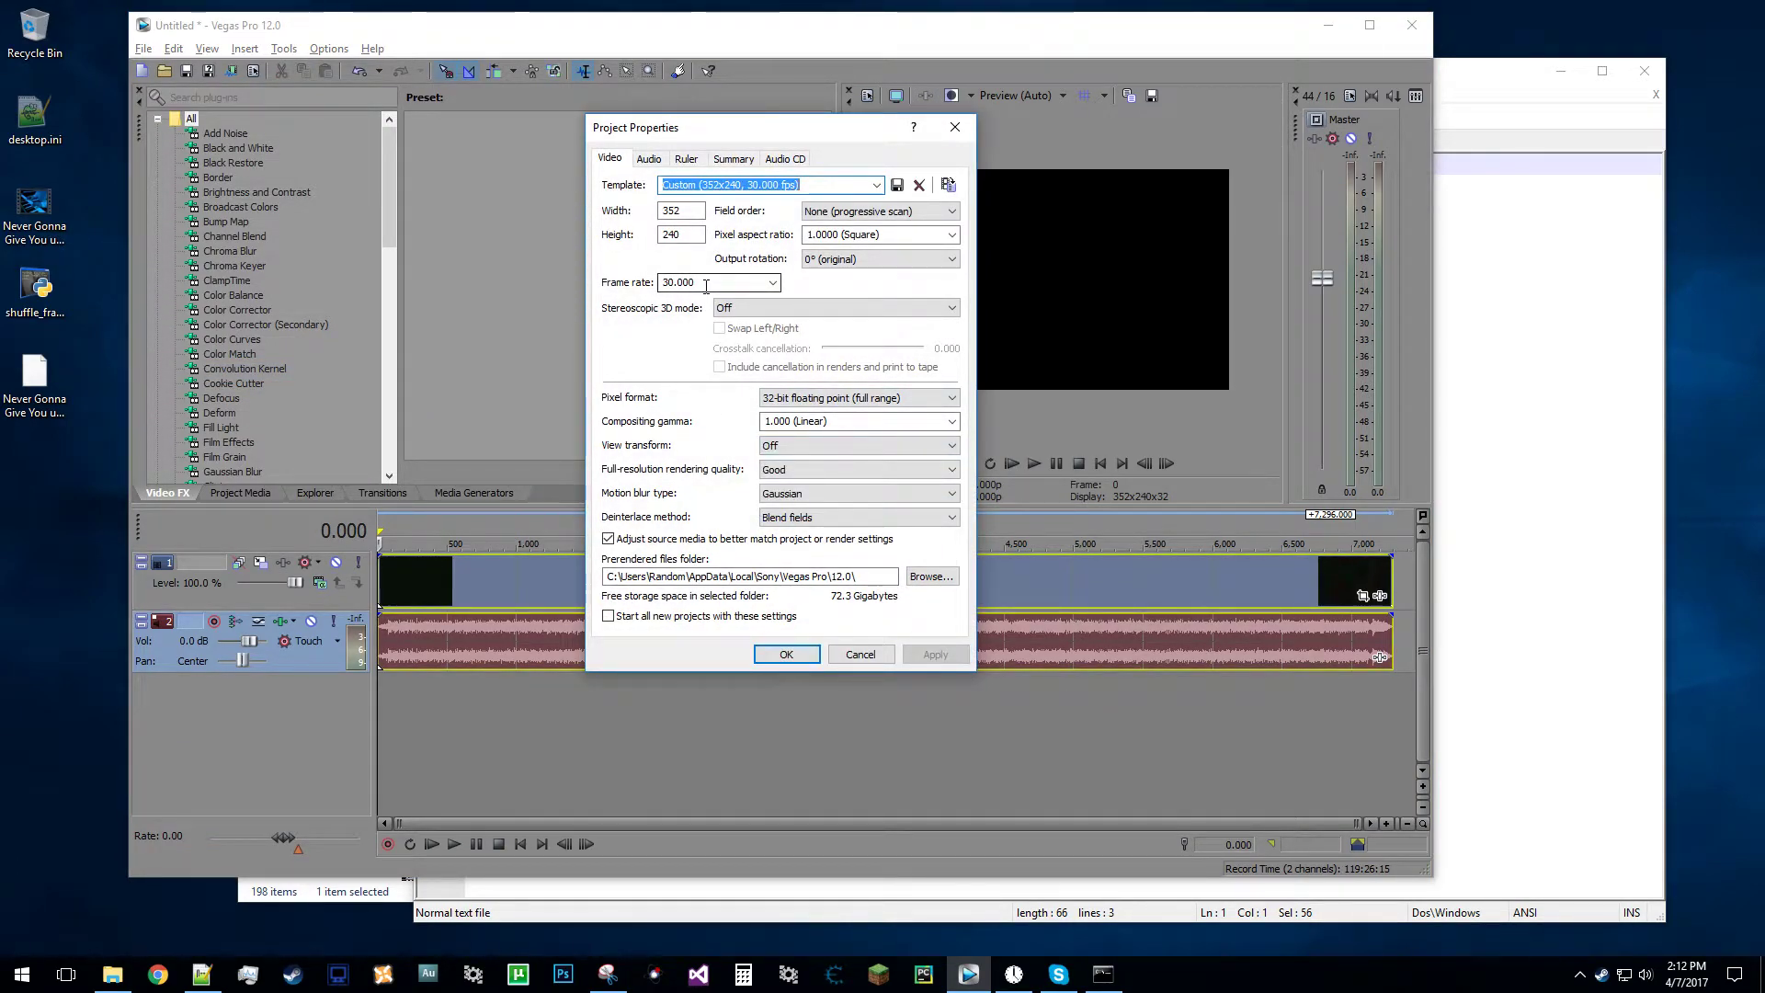
left_click(842, 658)
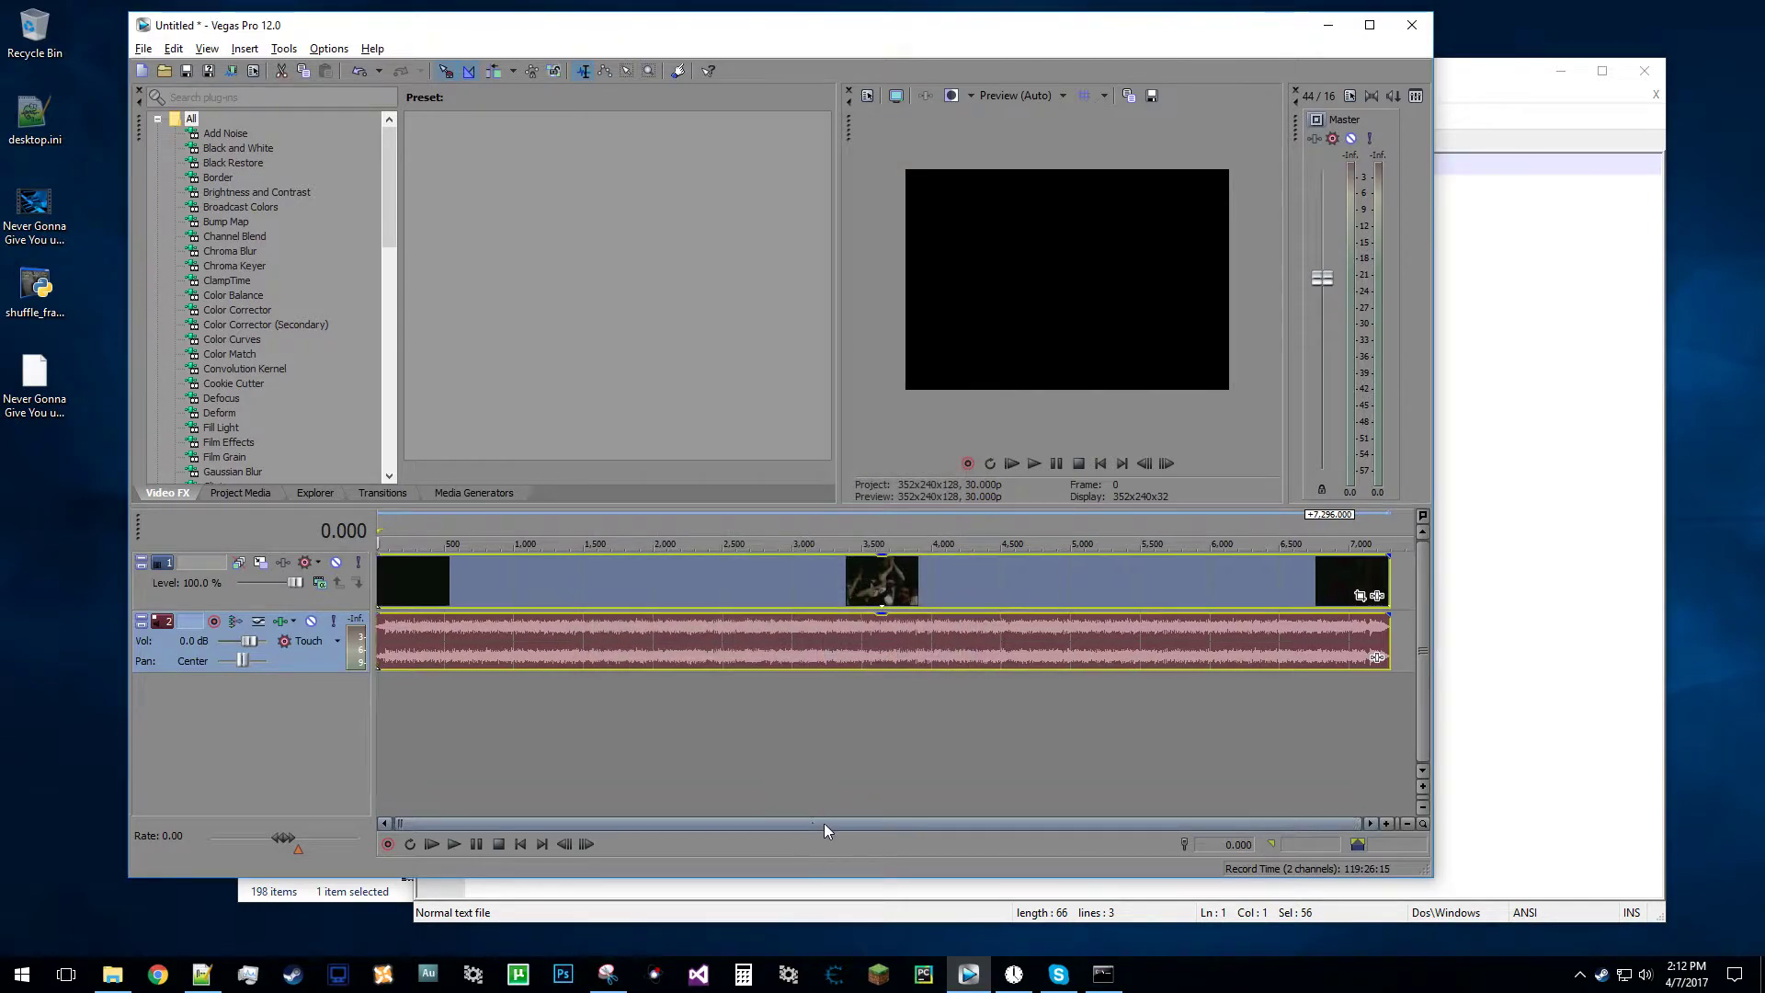
Zoom the timeline and move the edit position to the clip's end to read its length.
left_click_drag(823, 823, 1220, 709)
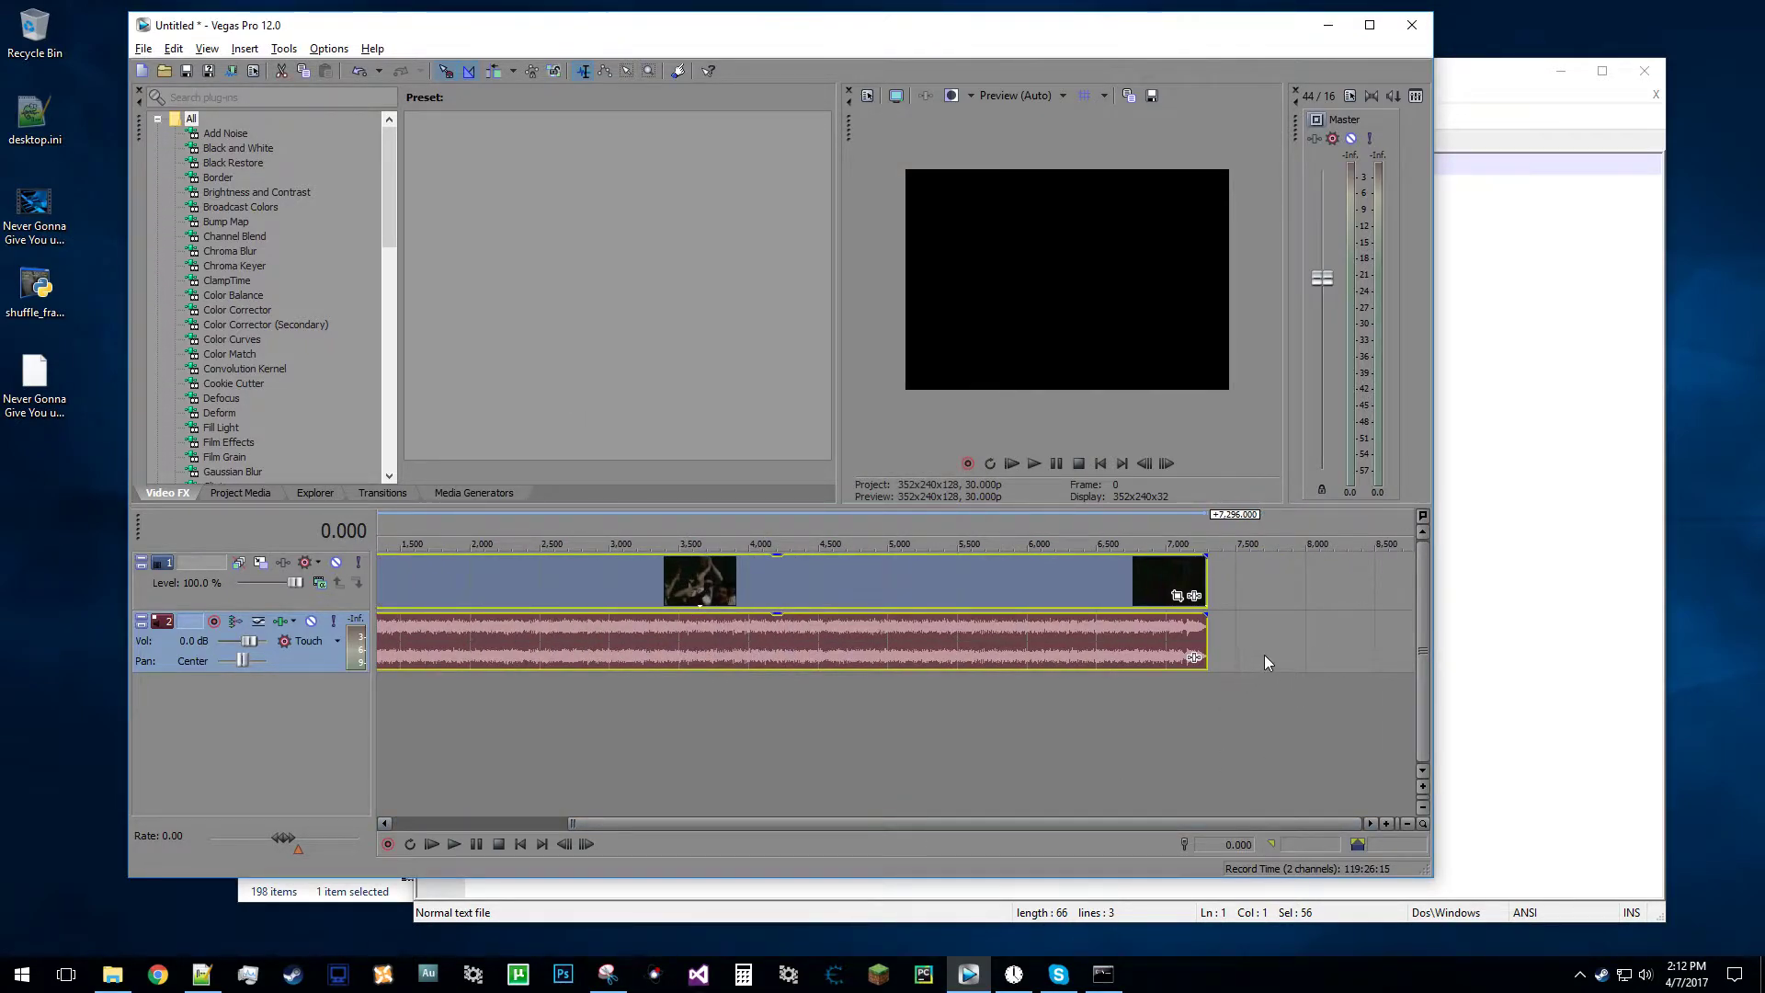
scroll(1167, 730, "up", 10)
left_click_drag(974, 822, 1260, 721)
right_click(937, 542)
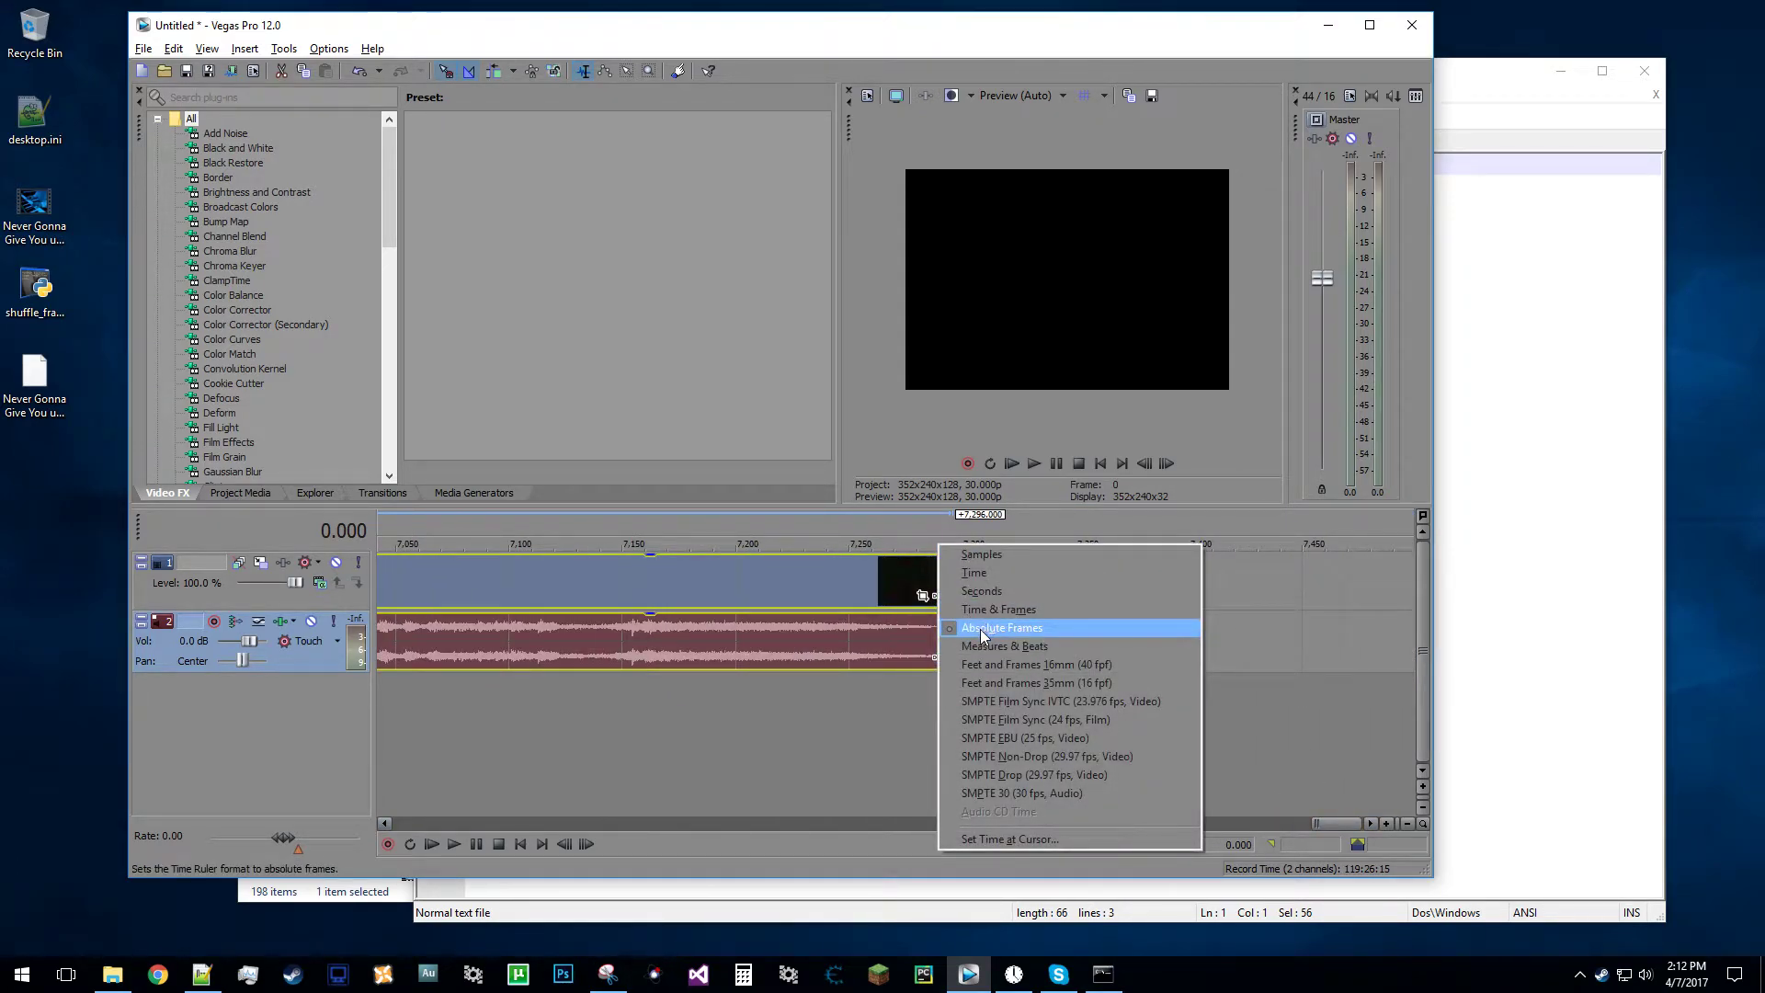
left_click(878, 696)
left_click(954, 687)
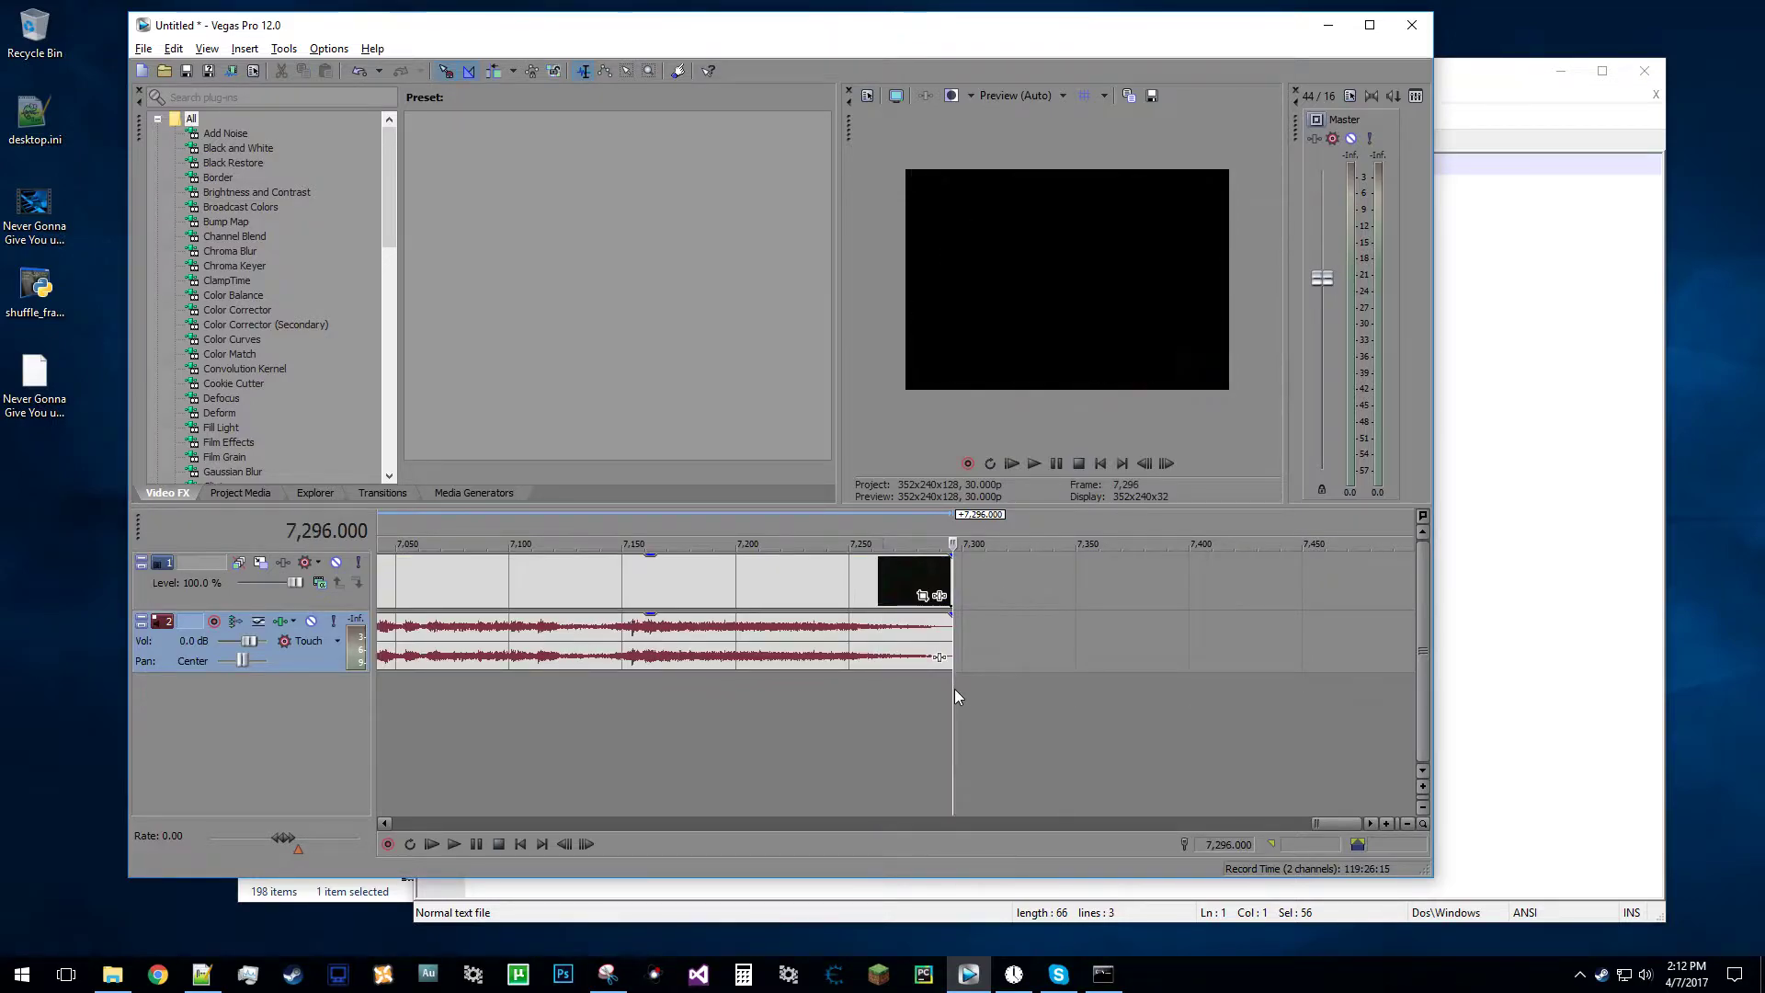
scroll(983, 694, "up", 8)
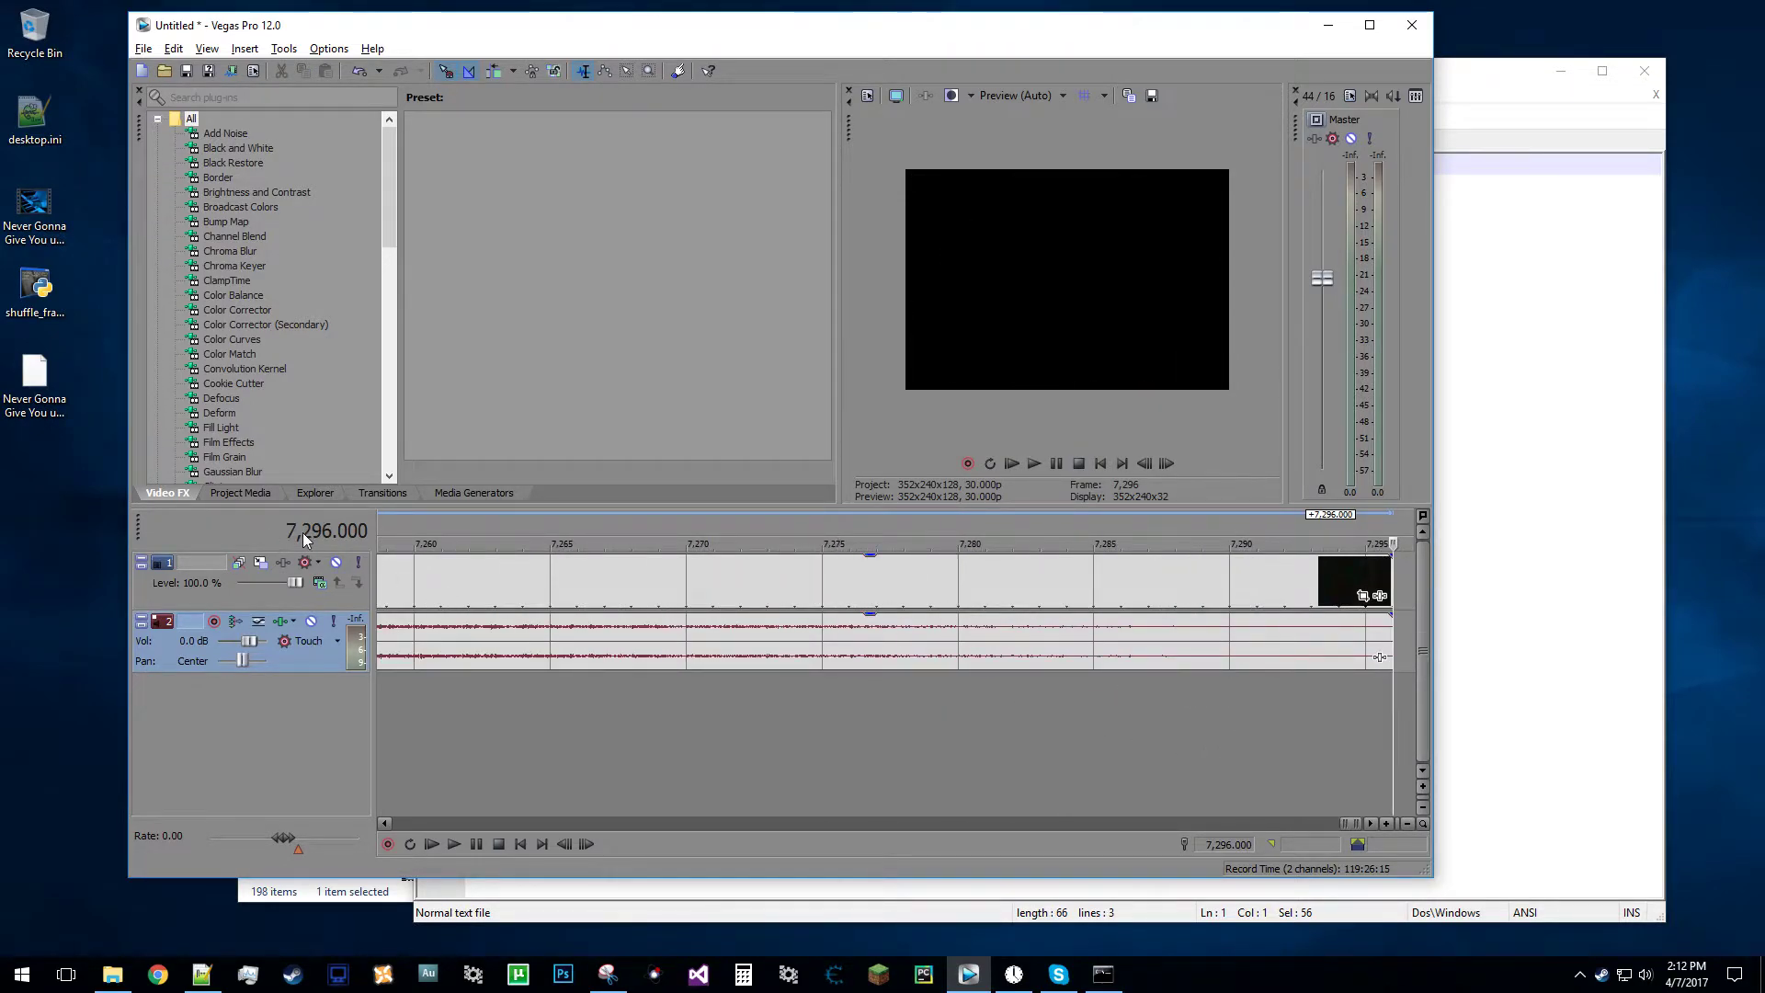
Submit the frame rate 30 to the script and enter the 7296-frame count.
left_click(1575, 374)
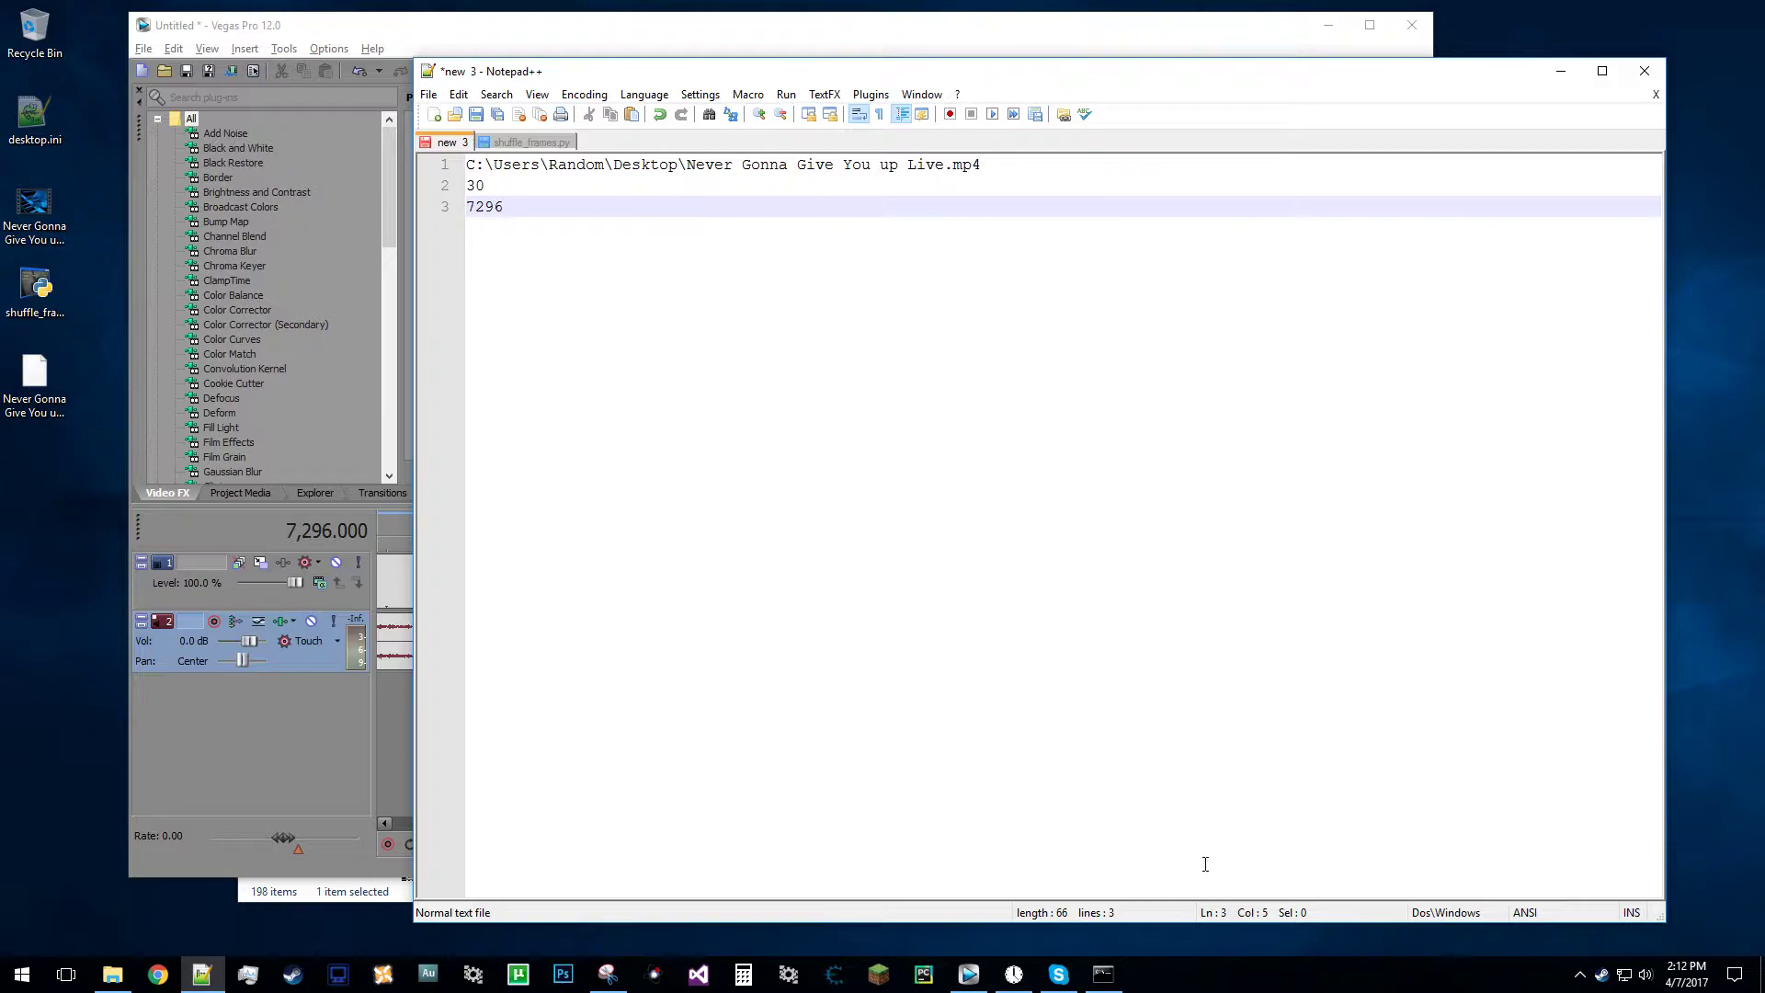
left_click(1103, 973)
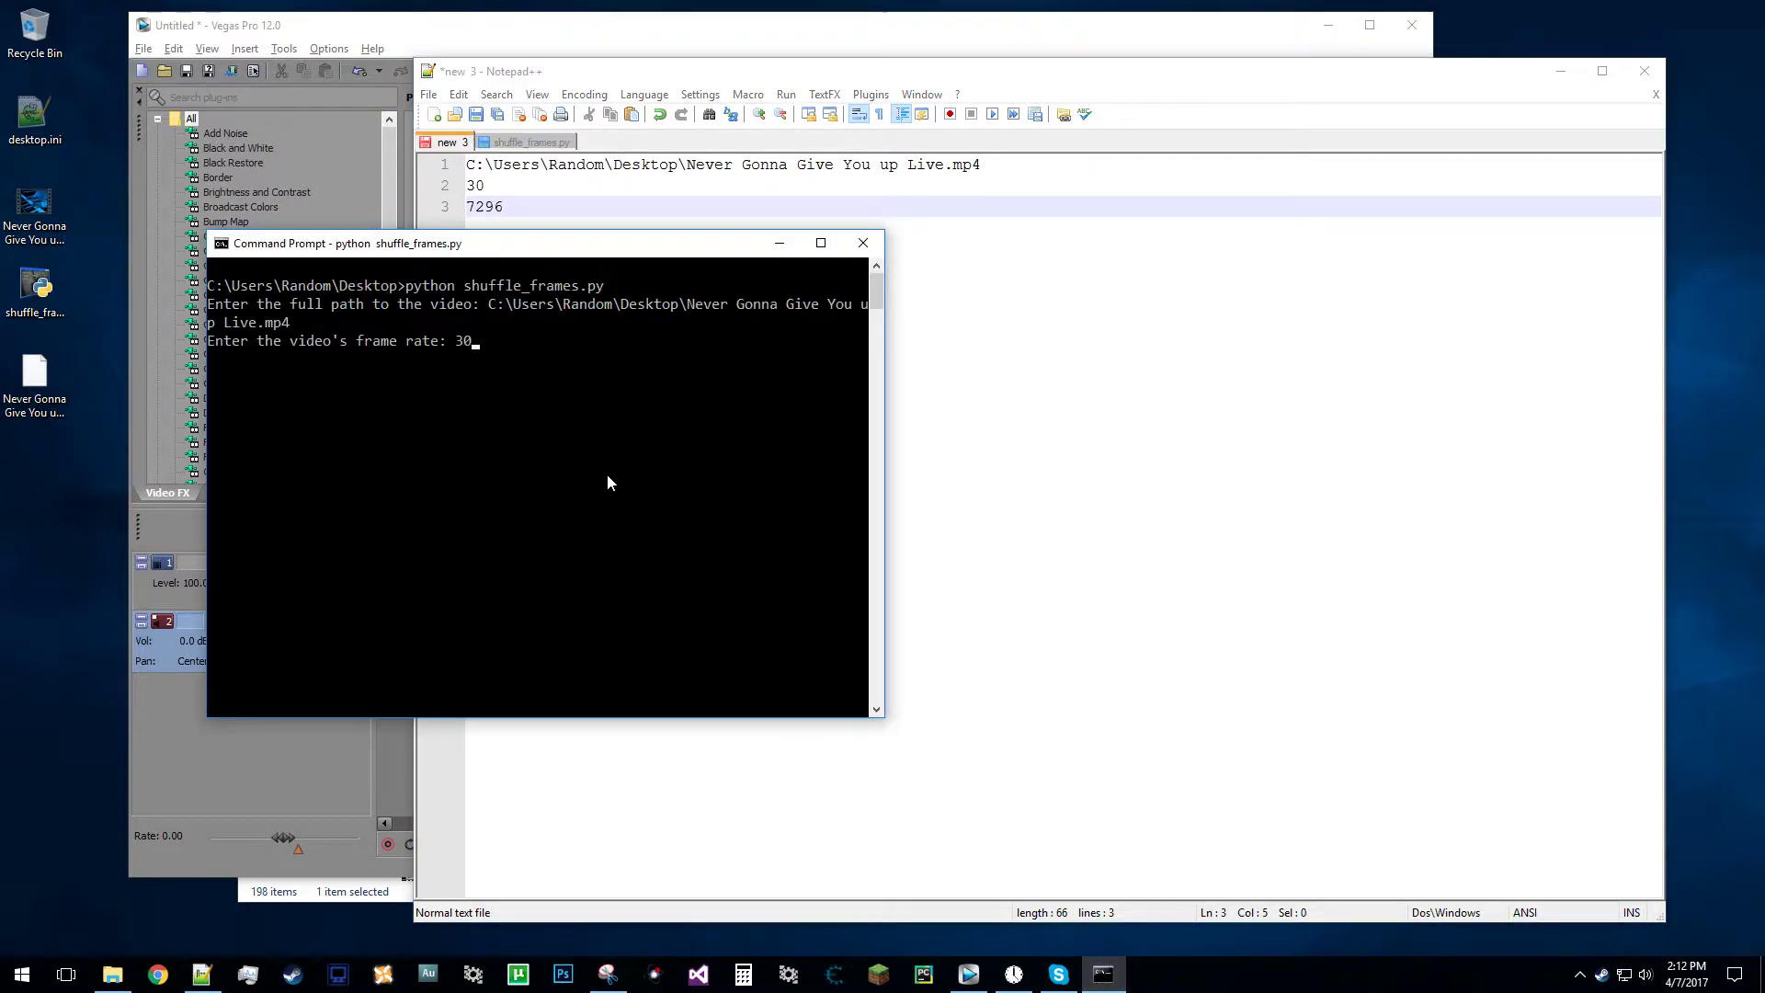
key("Return")
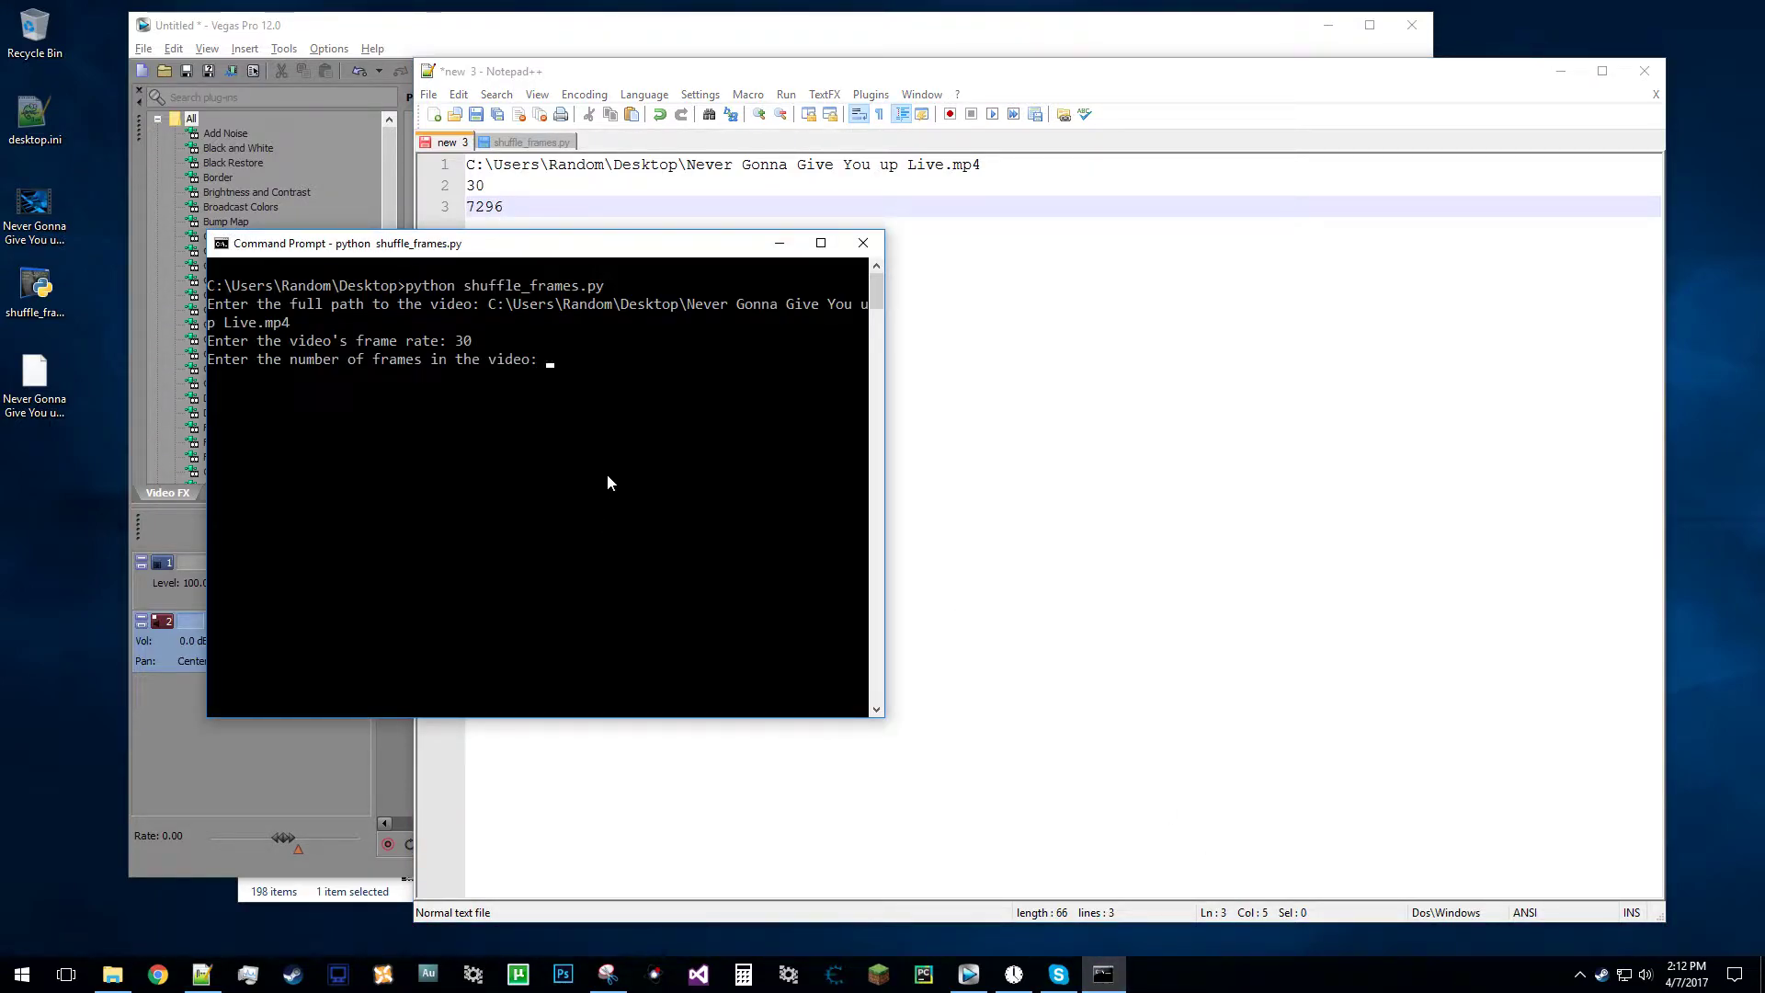
type("7296")
Submit 7296 to the script, then delete the clip from the Vegas timeline and return to frame 0.
key("Return")
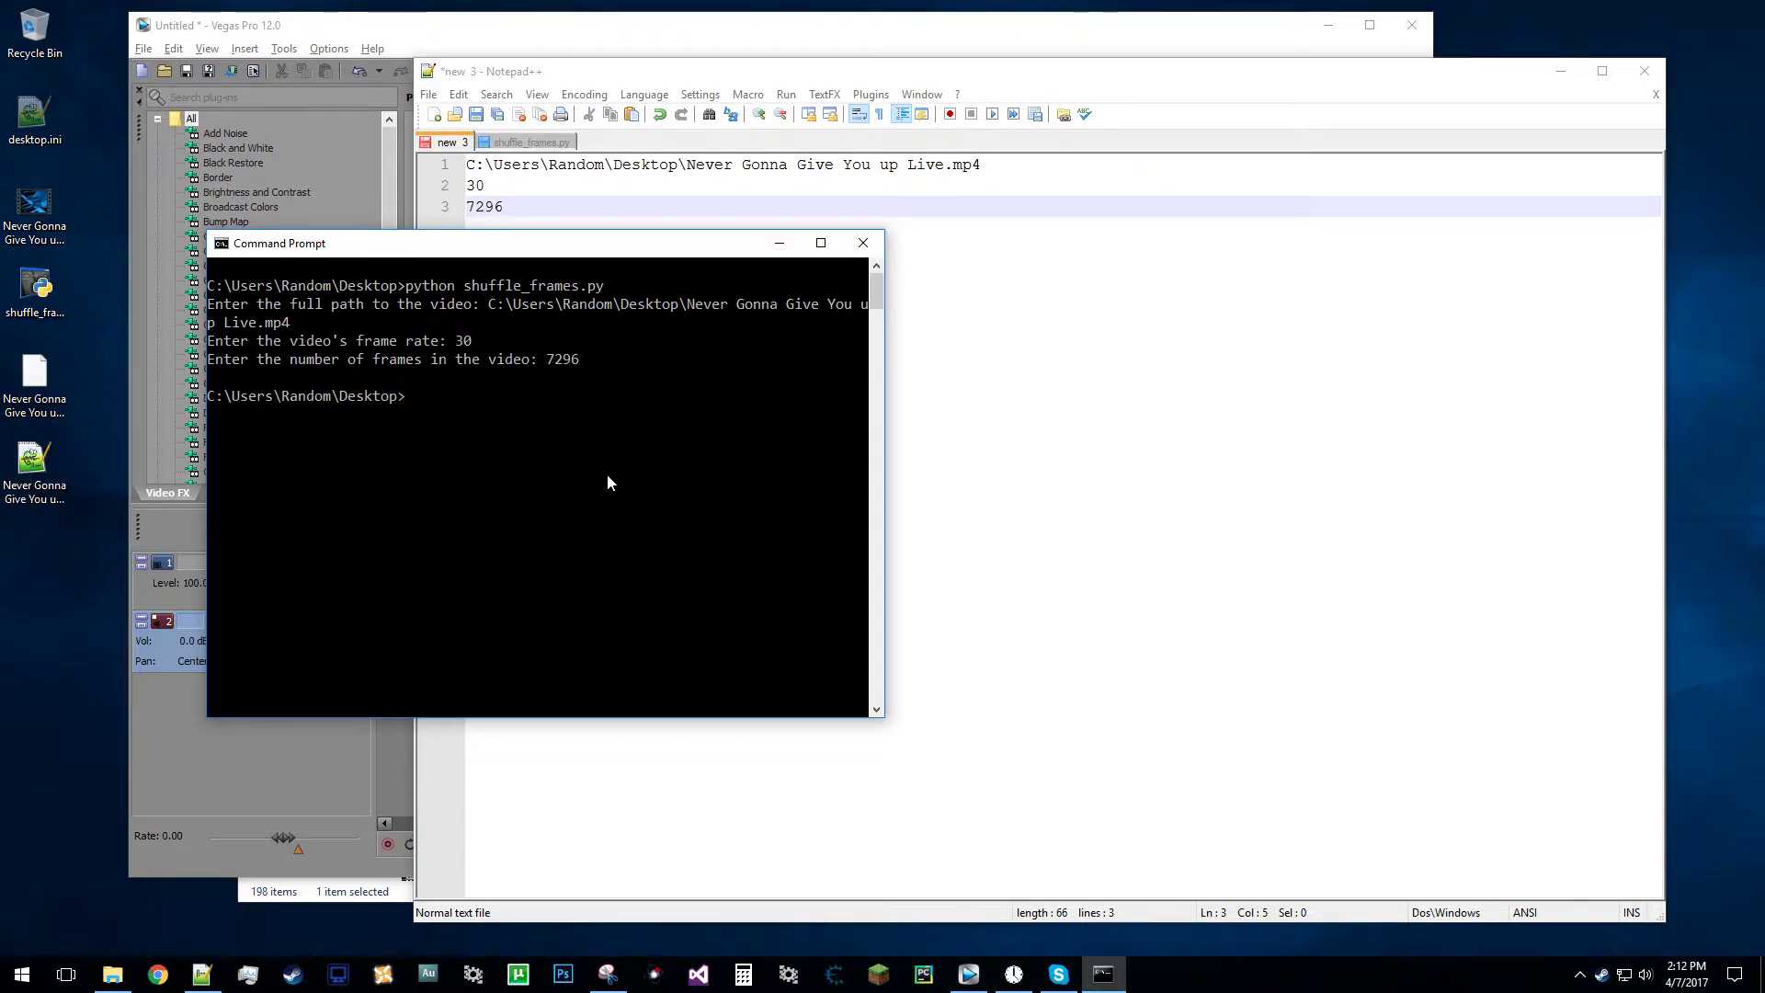
left_click(36, 469)
left_click(200, 765)
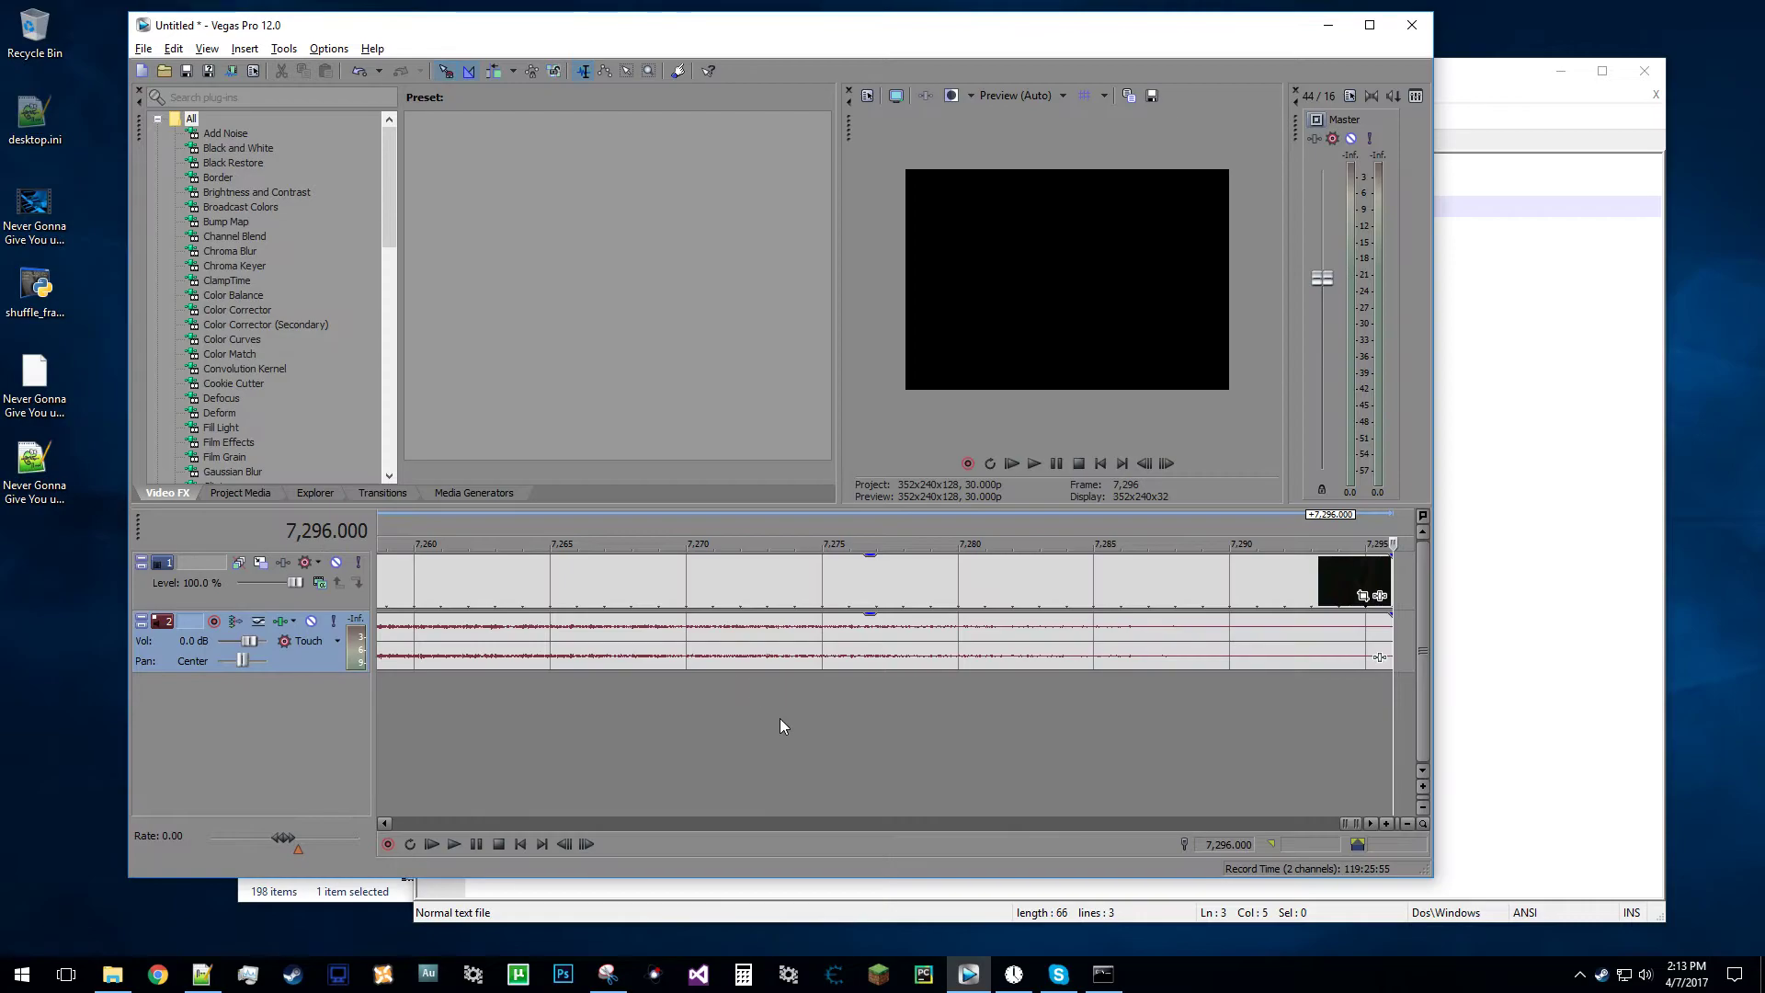
scroll(634, 536, "down", 3)
left_click(543, 579)
key("Delete")
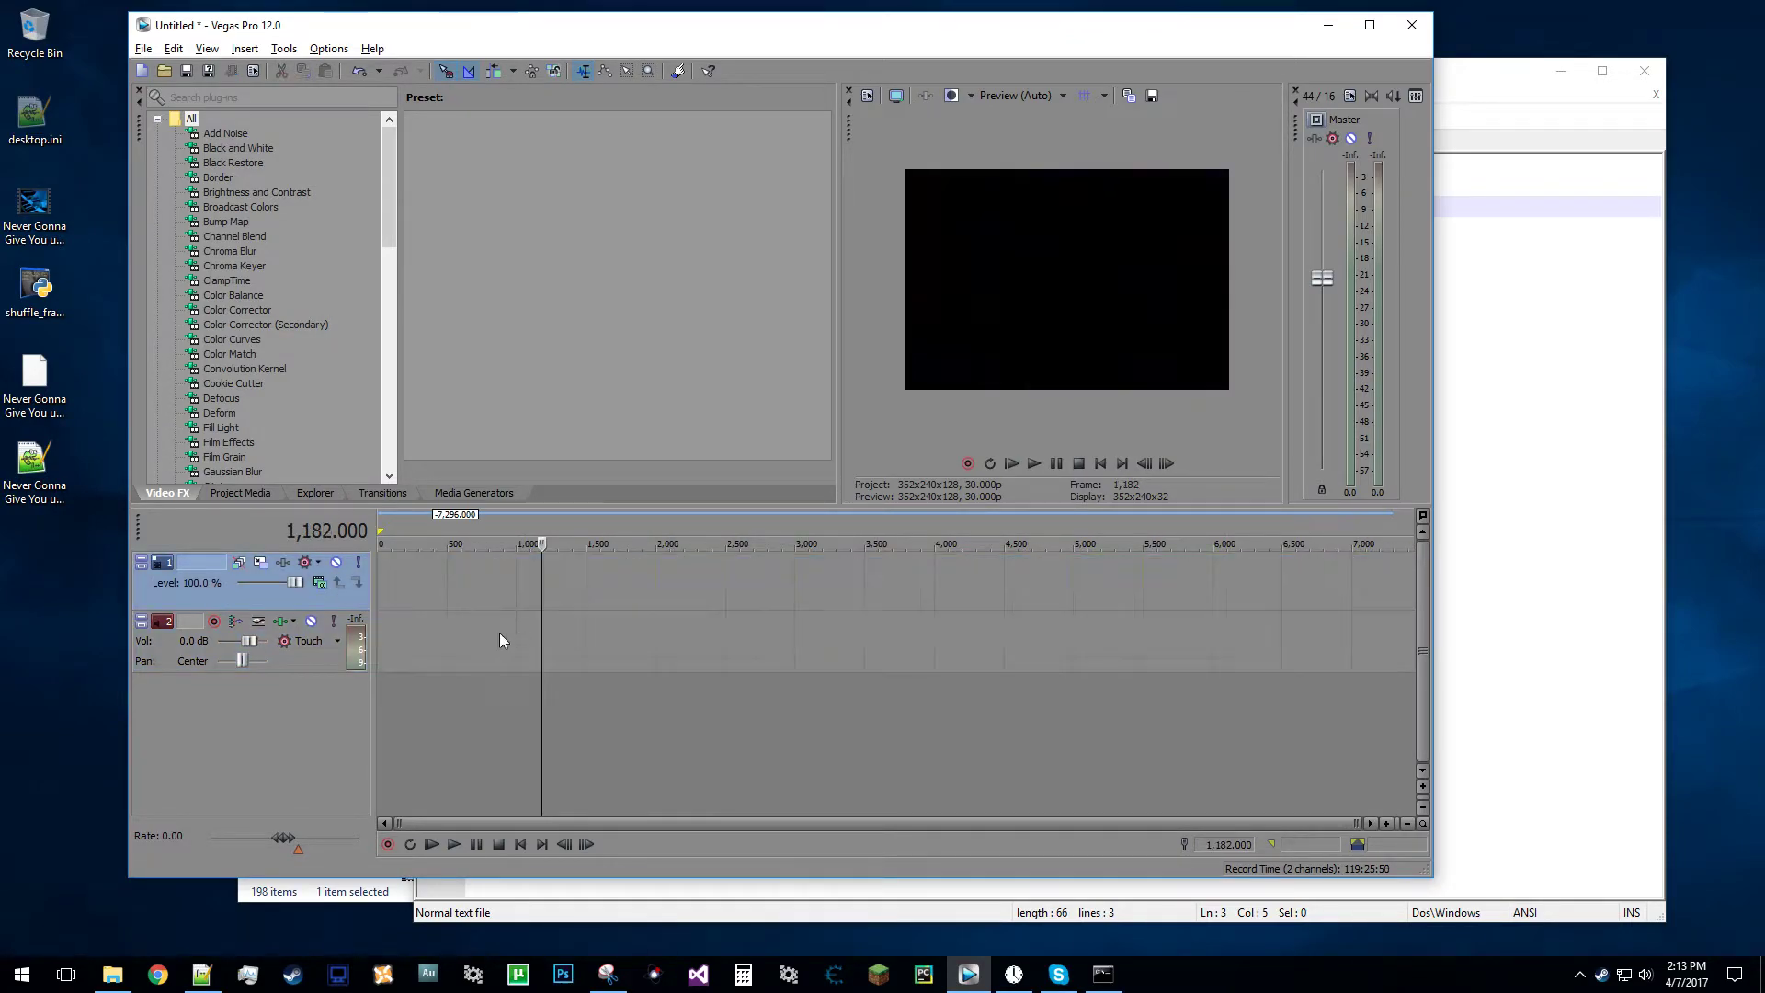
left_click(379, 698)
Import the generated EDL text file, declining to save the untitled project.
left_click(143, 48)
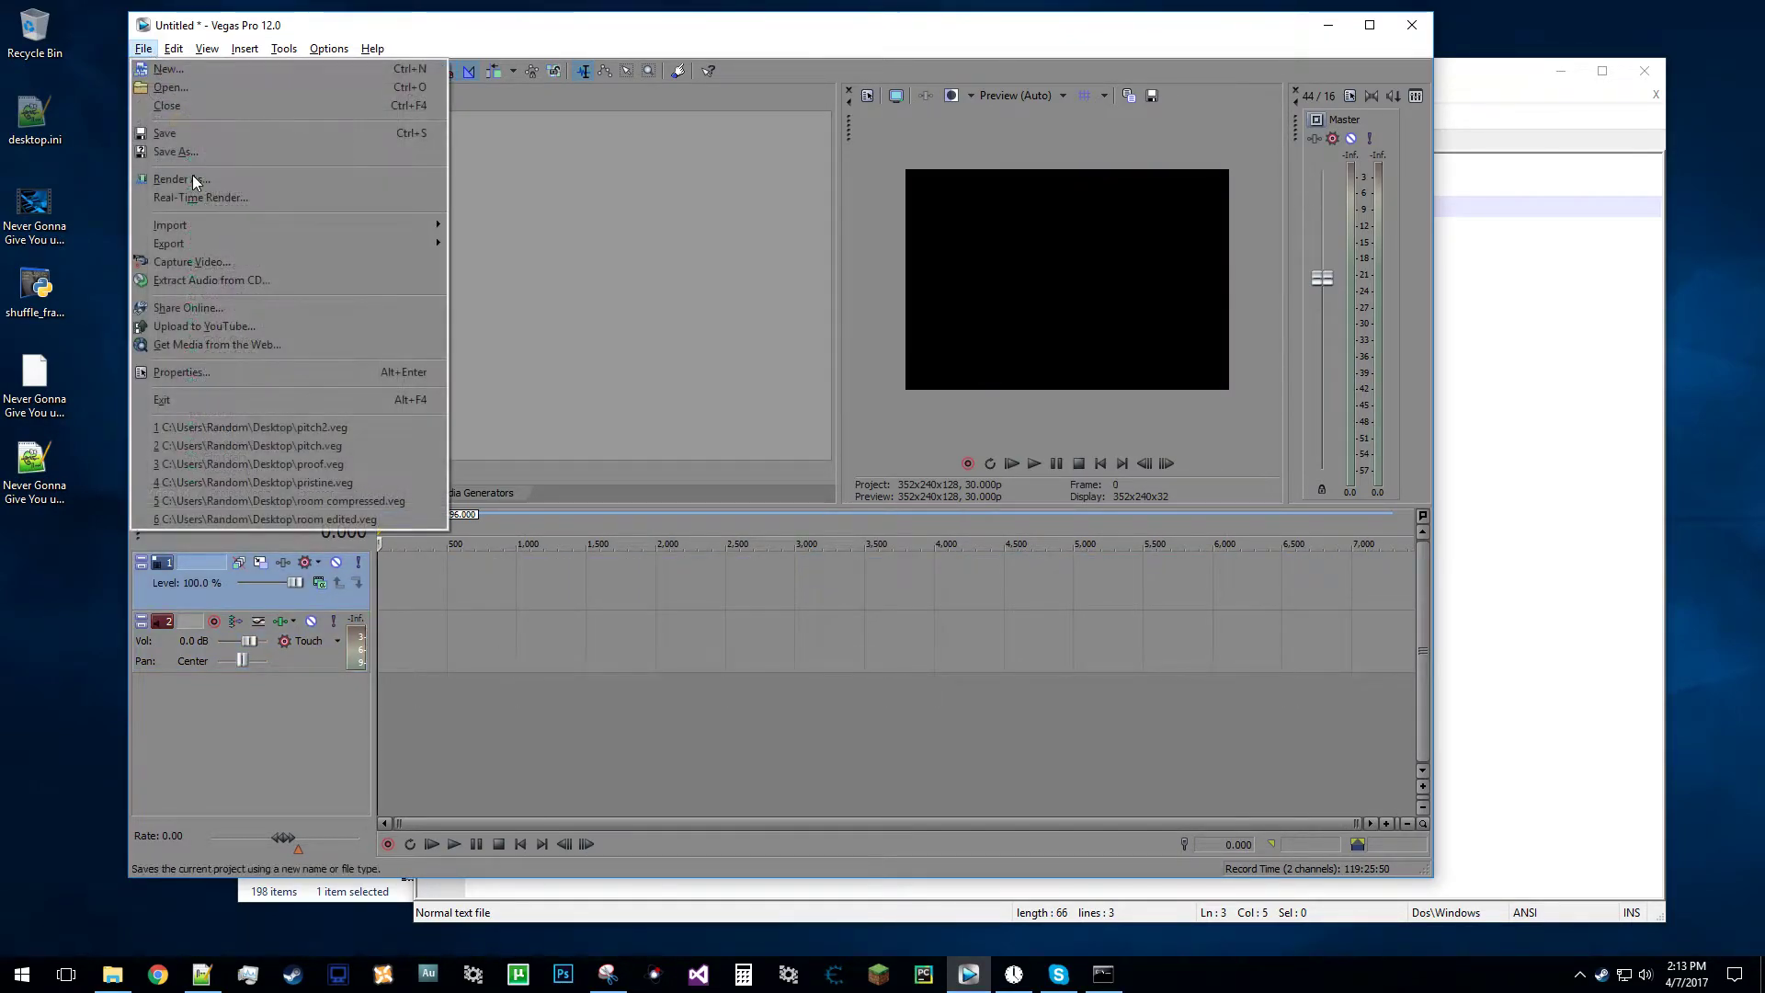
mouse_move(230, 224)
left_click(550, 331)
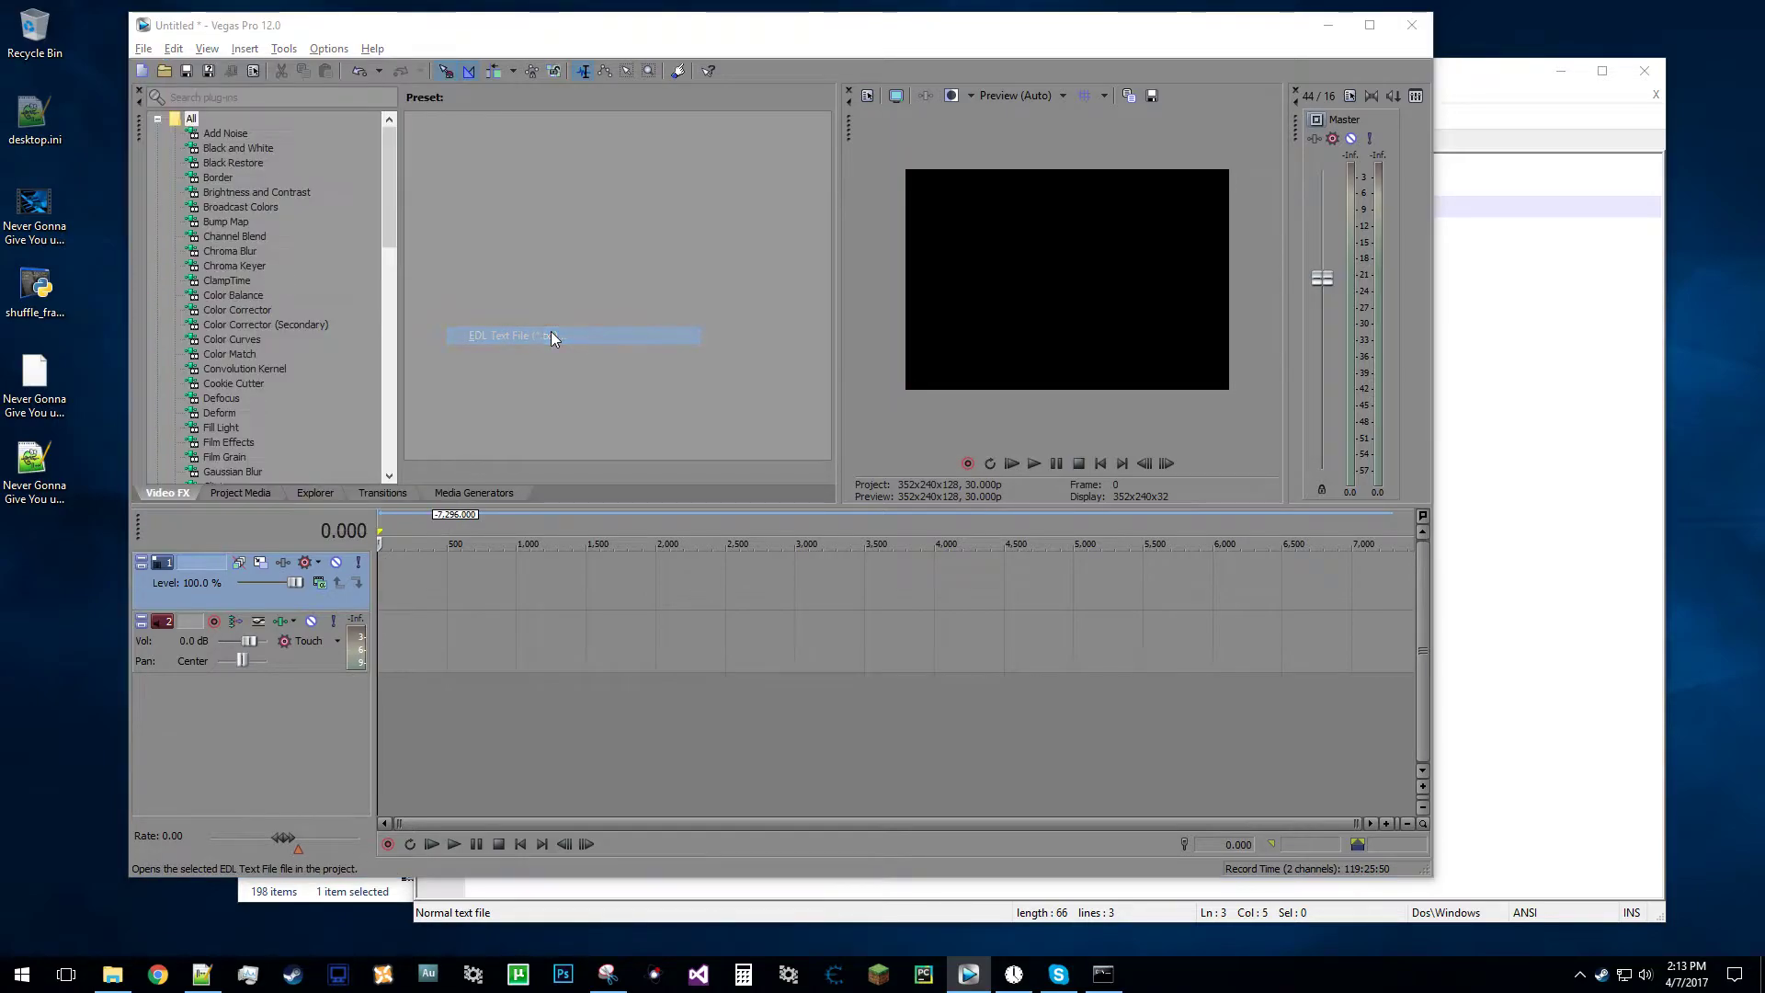
left_click(361, 253)
left_click(840, 525)
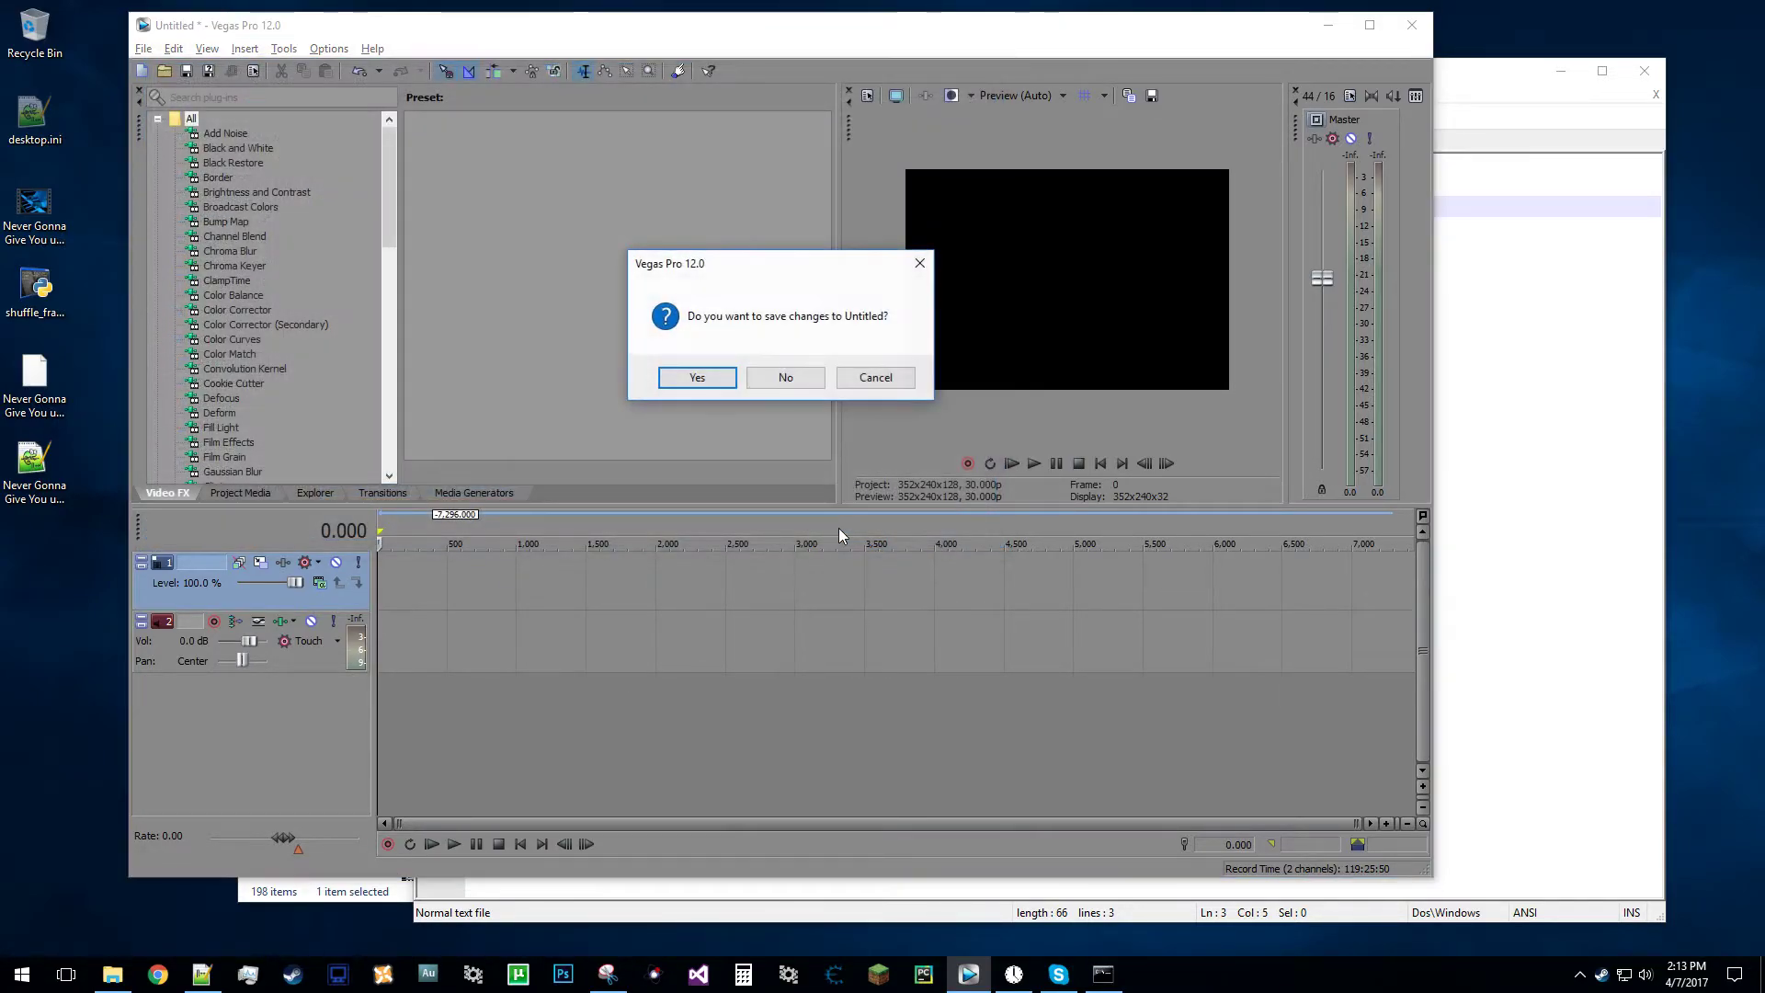
left_click(804, 375)
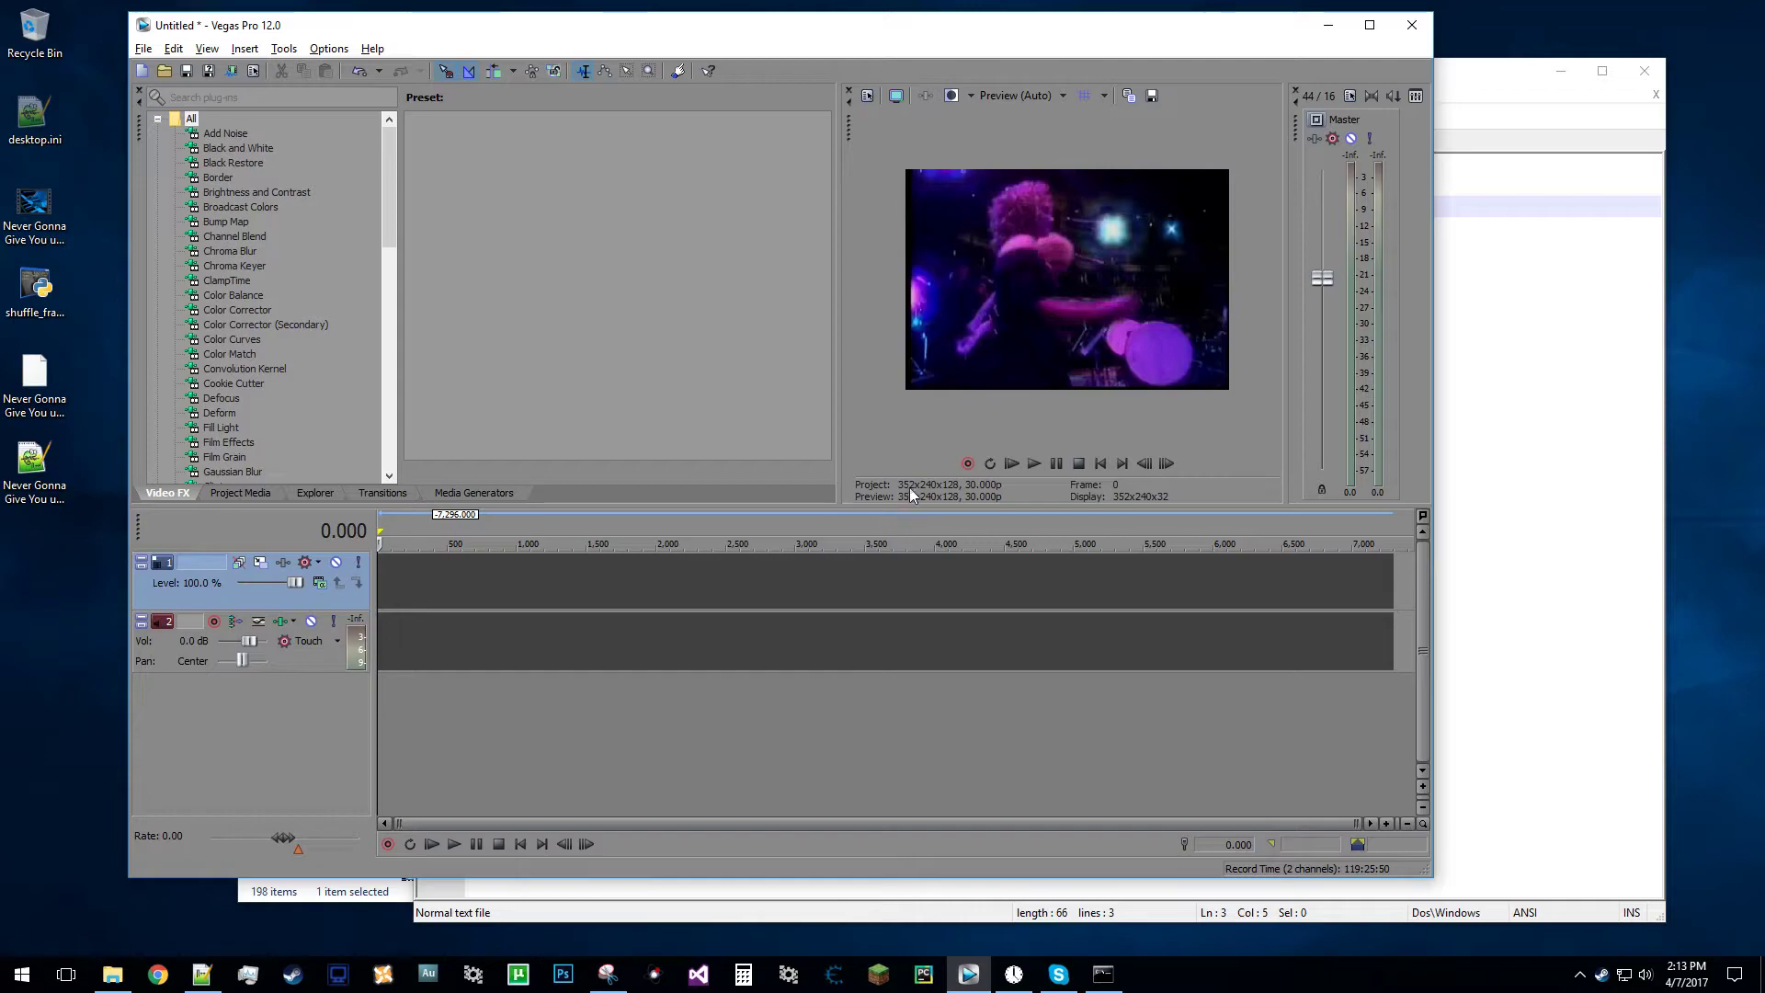
Confirm the 352×240, 30.000 fps video settings in File > Properties with OK.
left_click(143, 47)
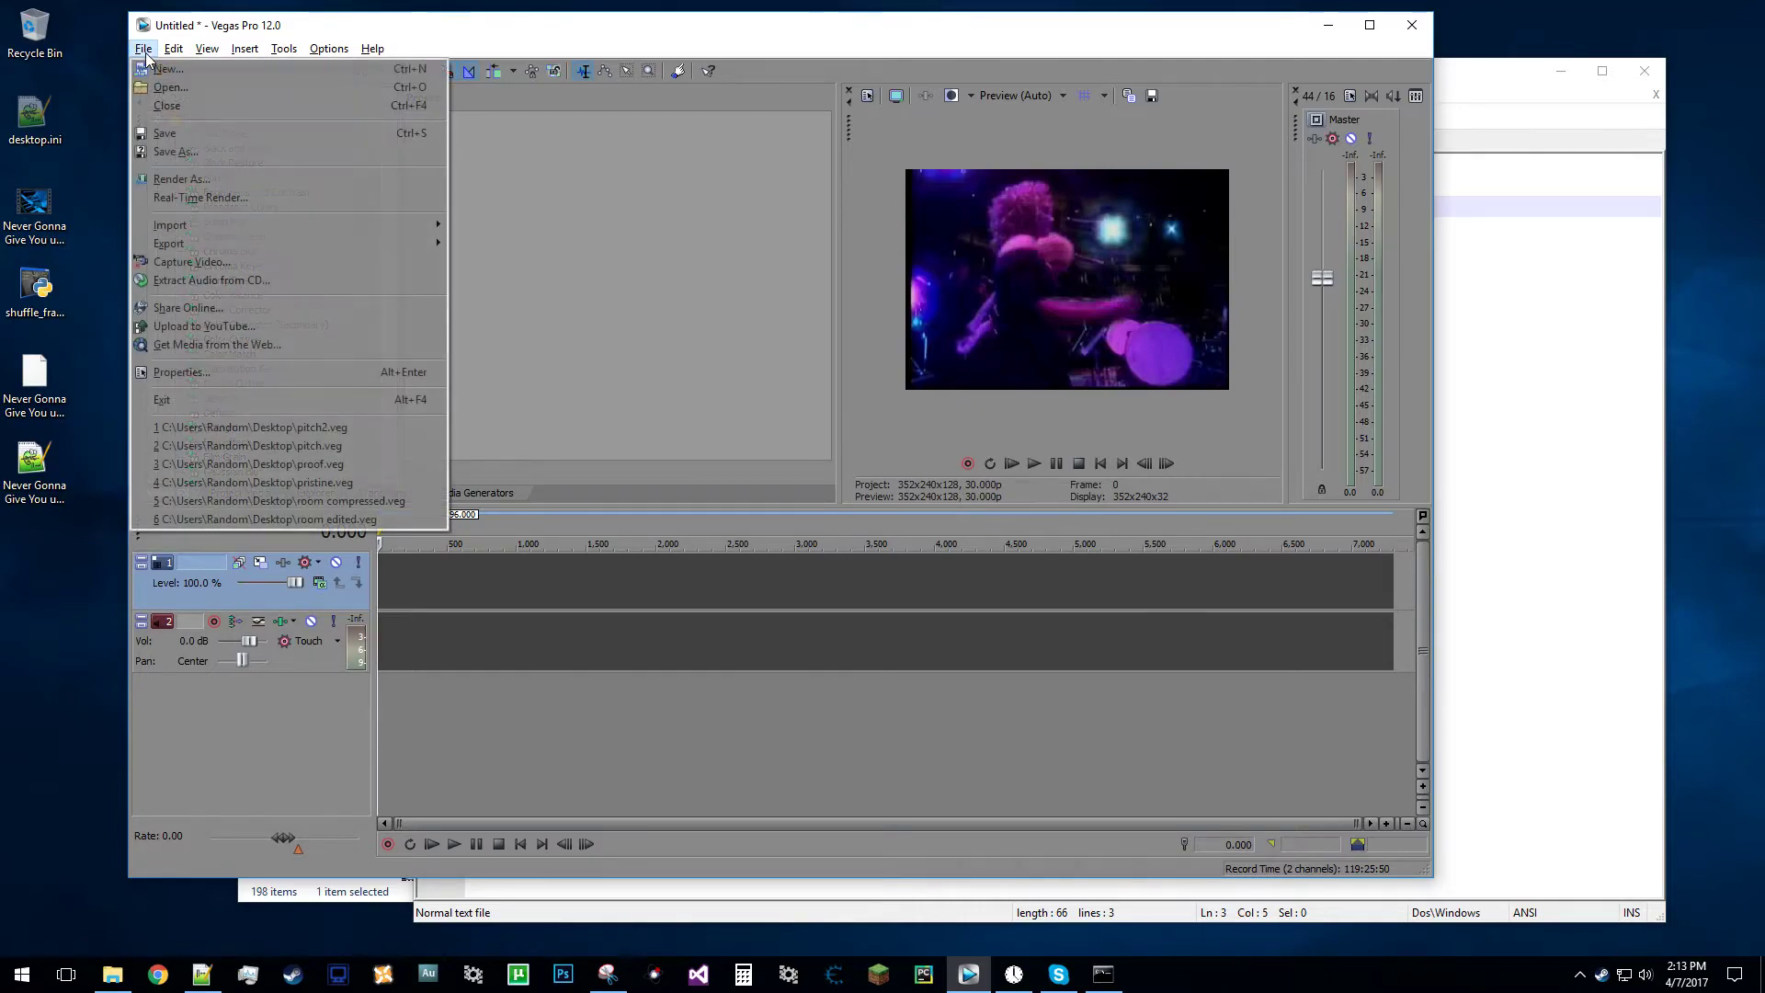
left_click(229, 372)
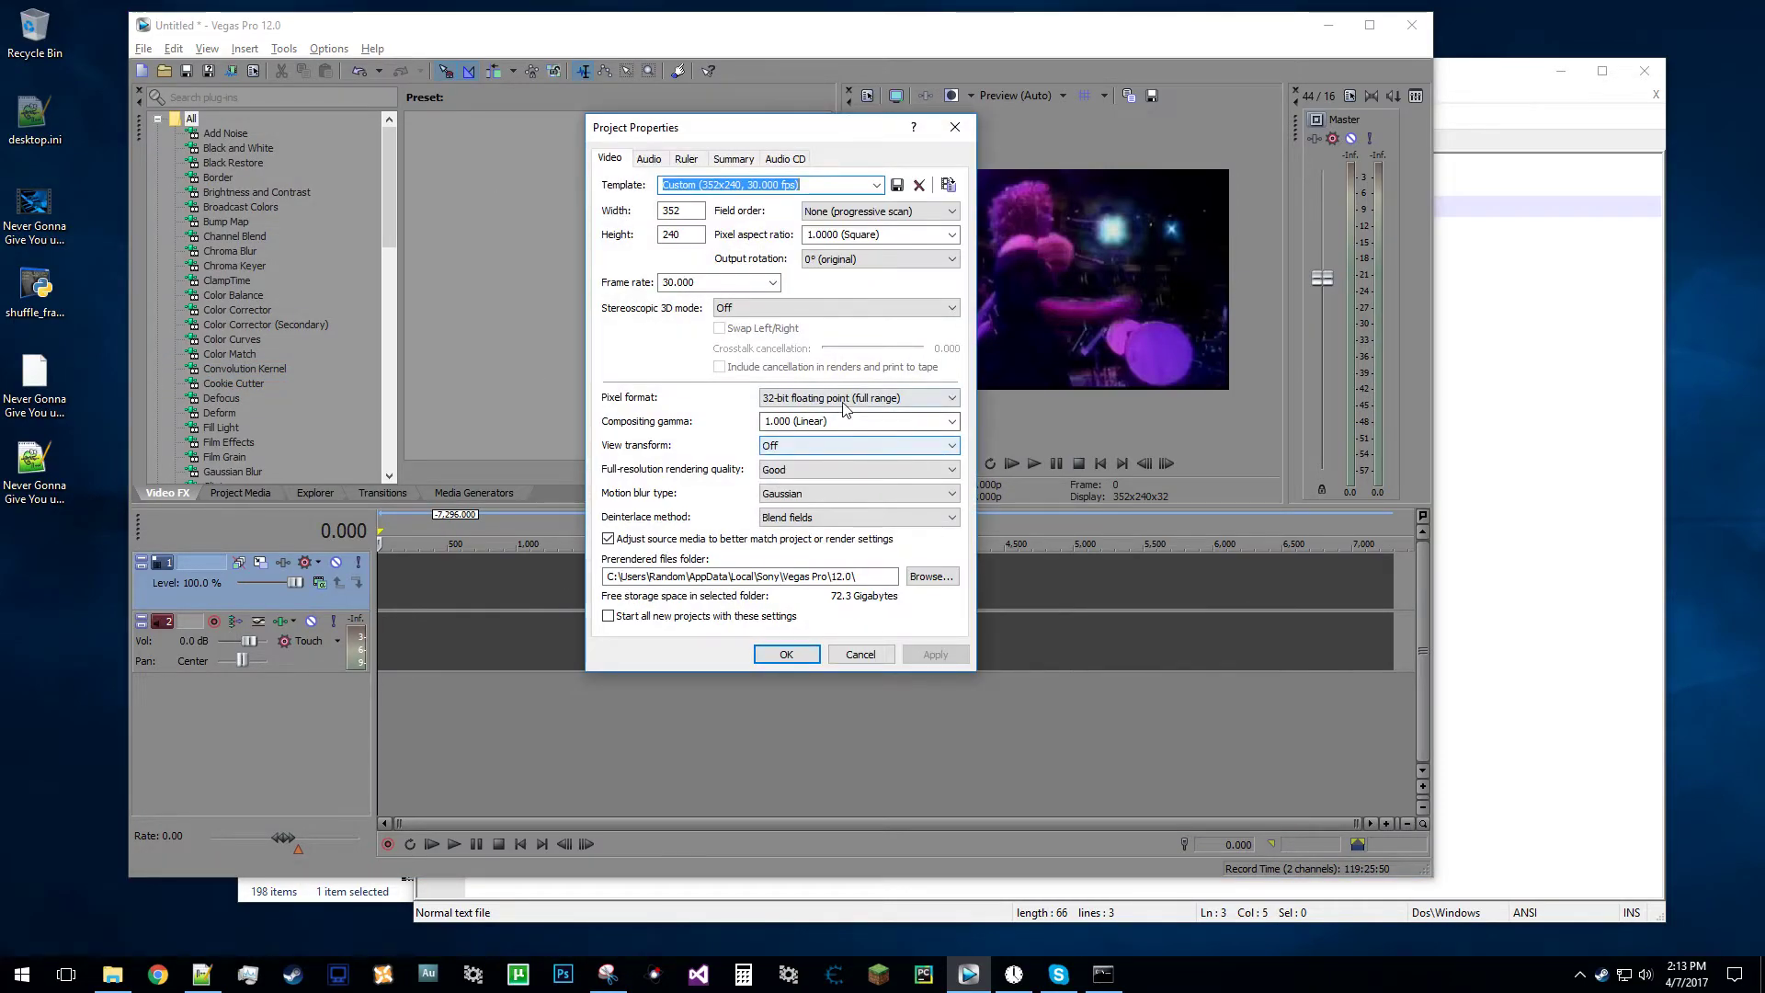
left_click(761, 660)
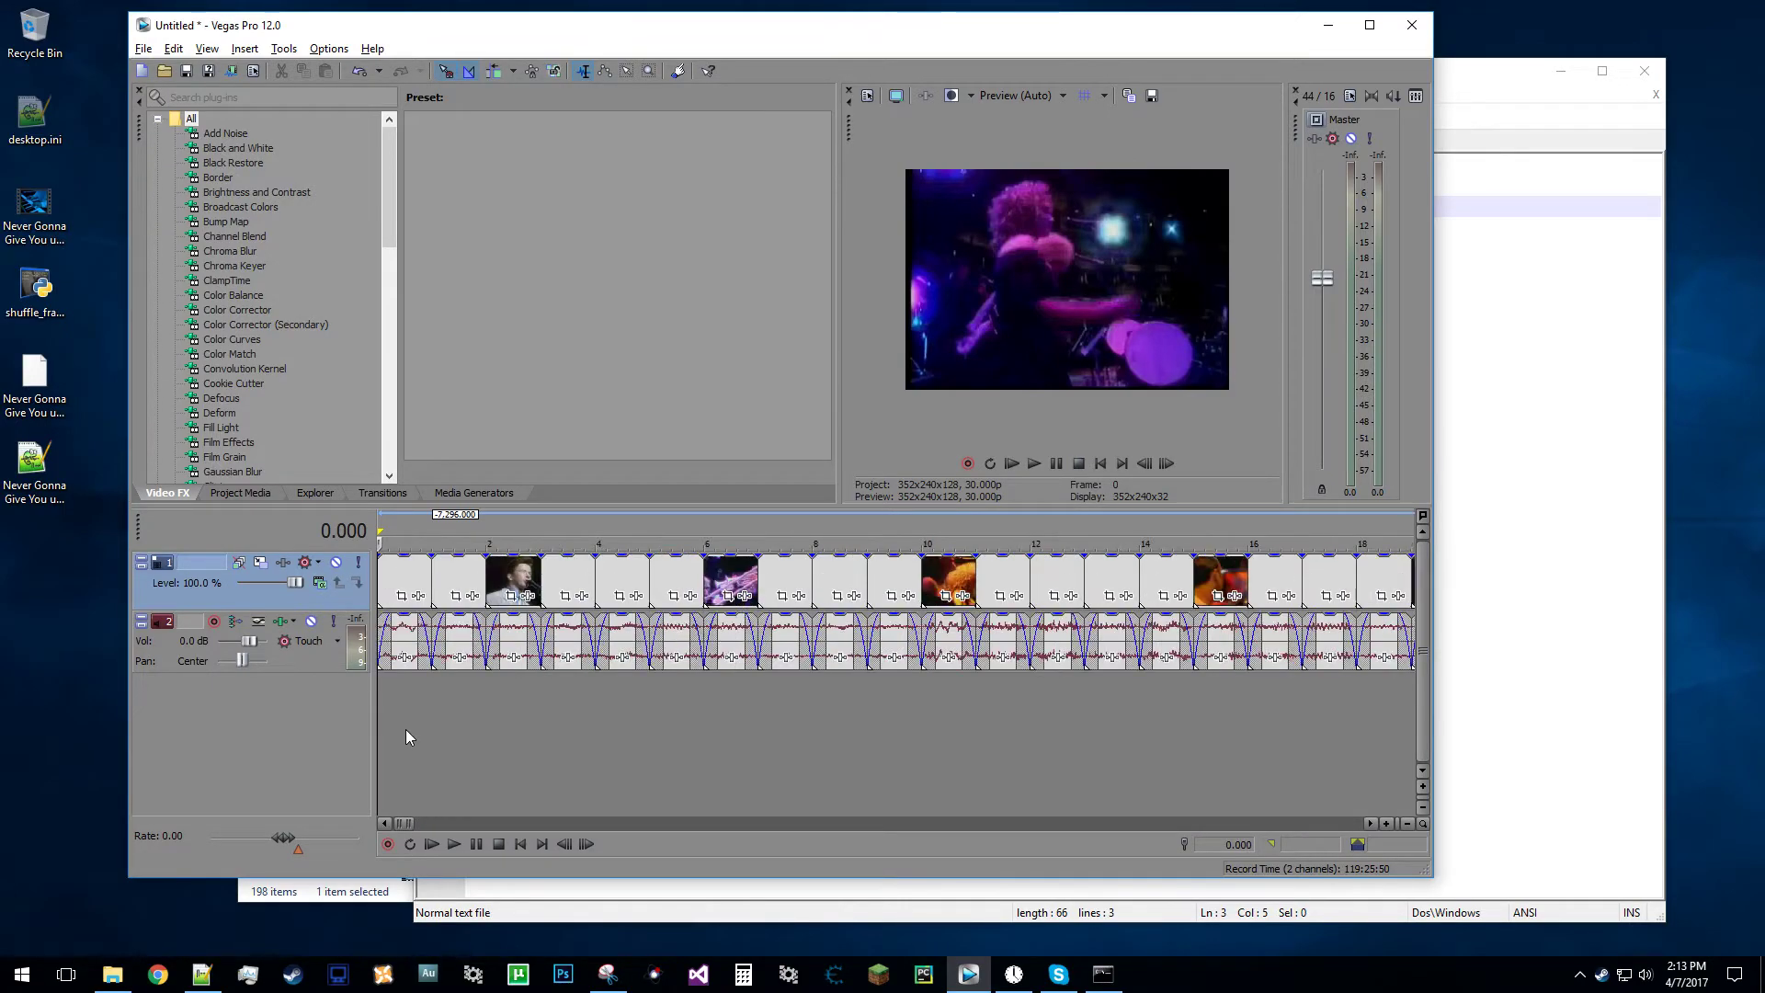
Zoom in and step through frames 0, 1, 2 and onward, then select the desktop mp4.
key("Up")
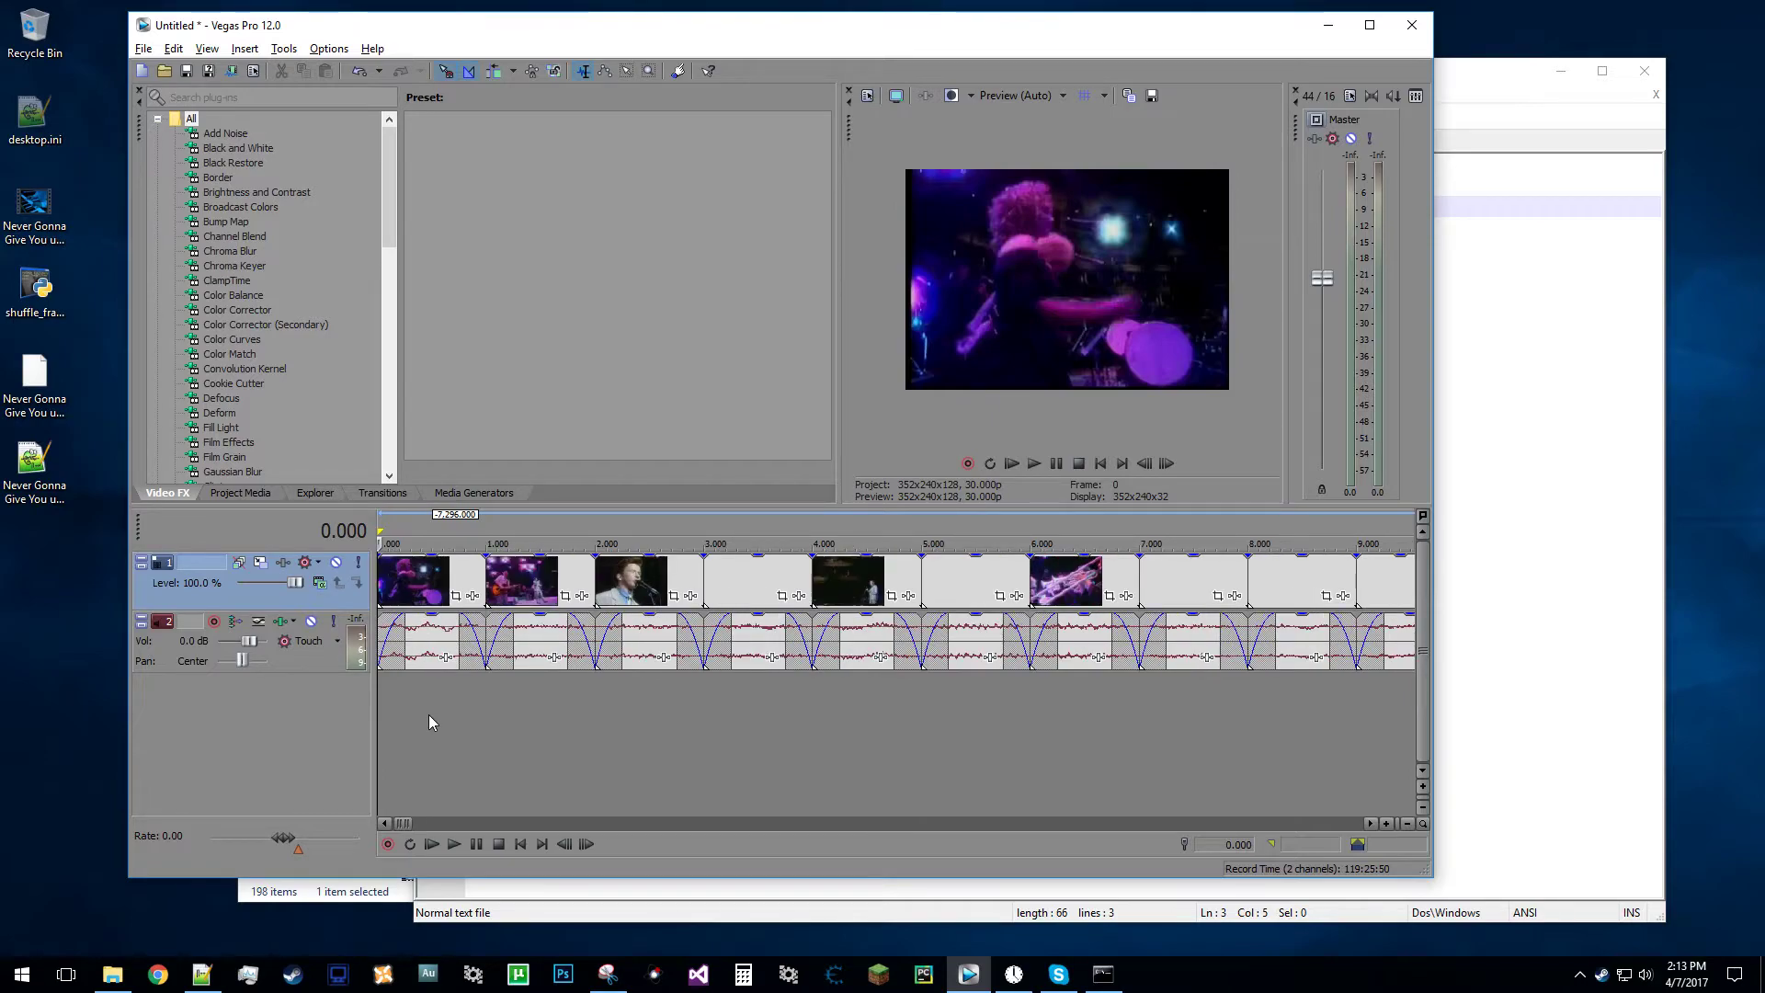
left_click(484, 711)
key("Up")
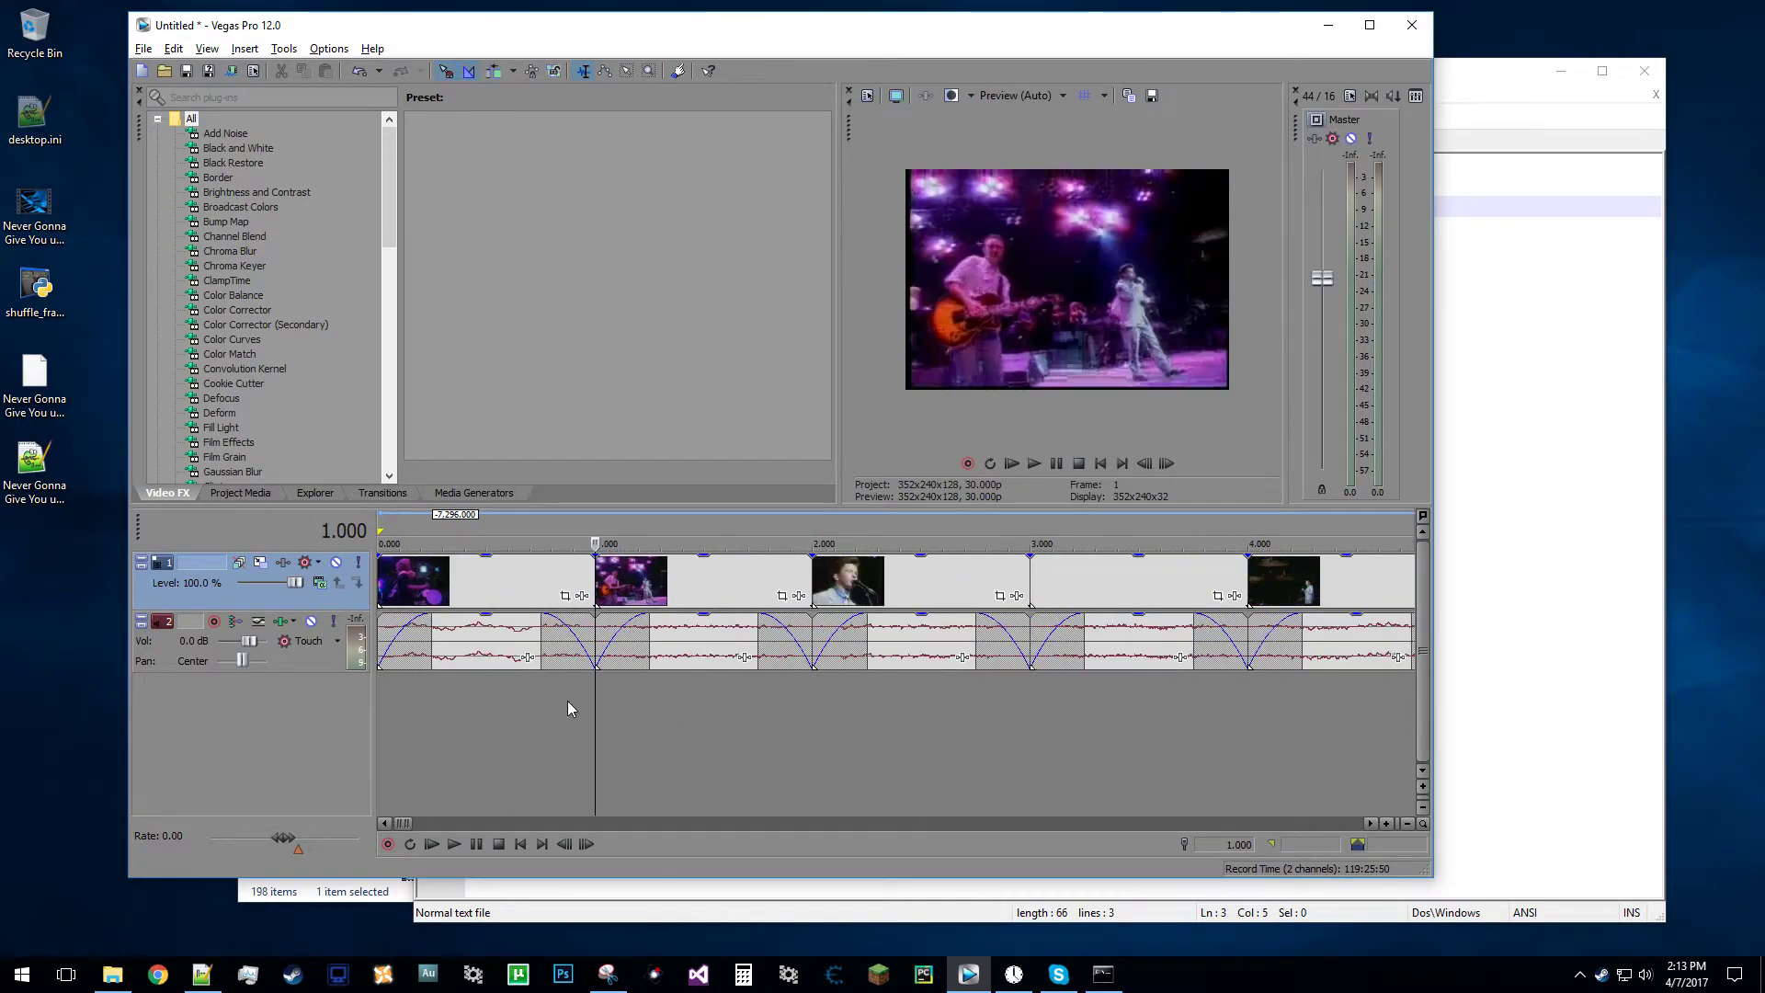
left_click(378, 693)
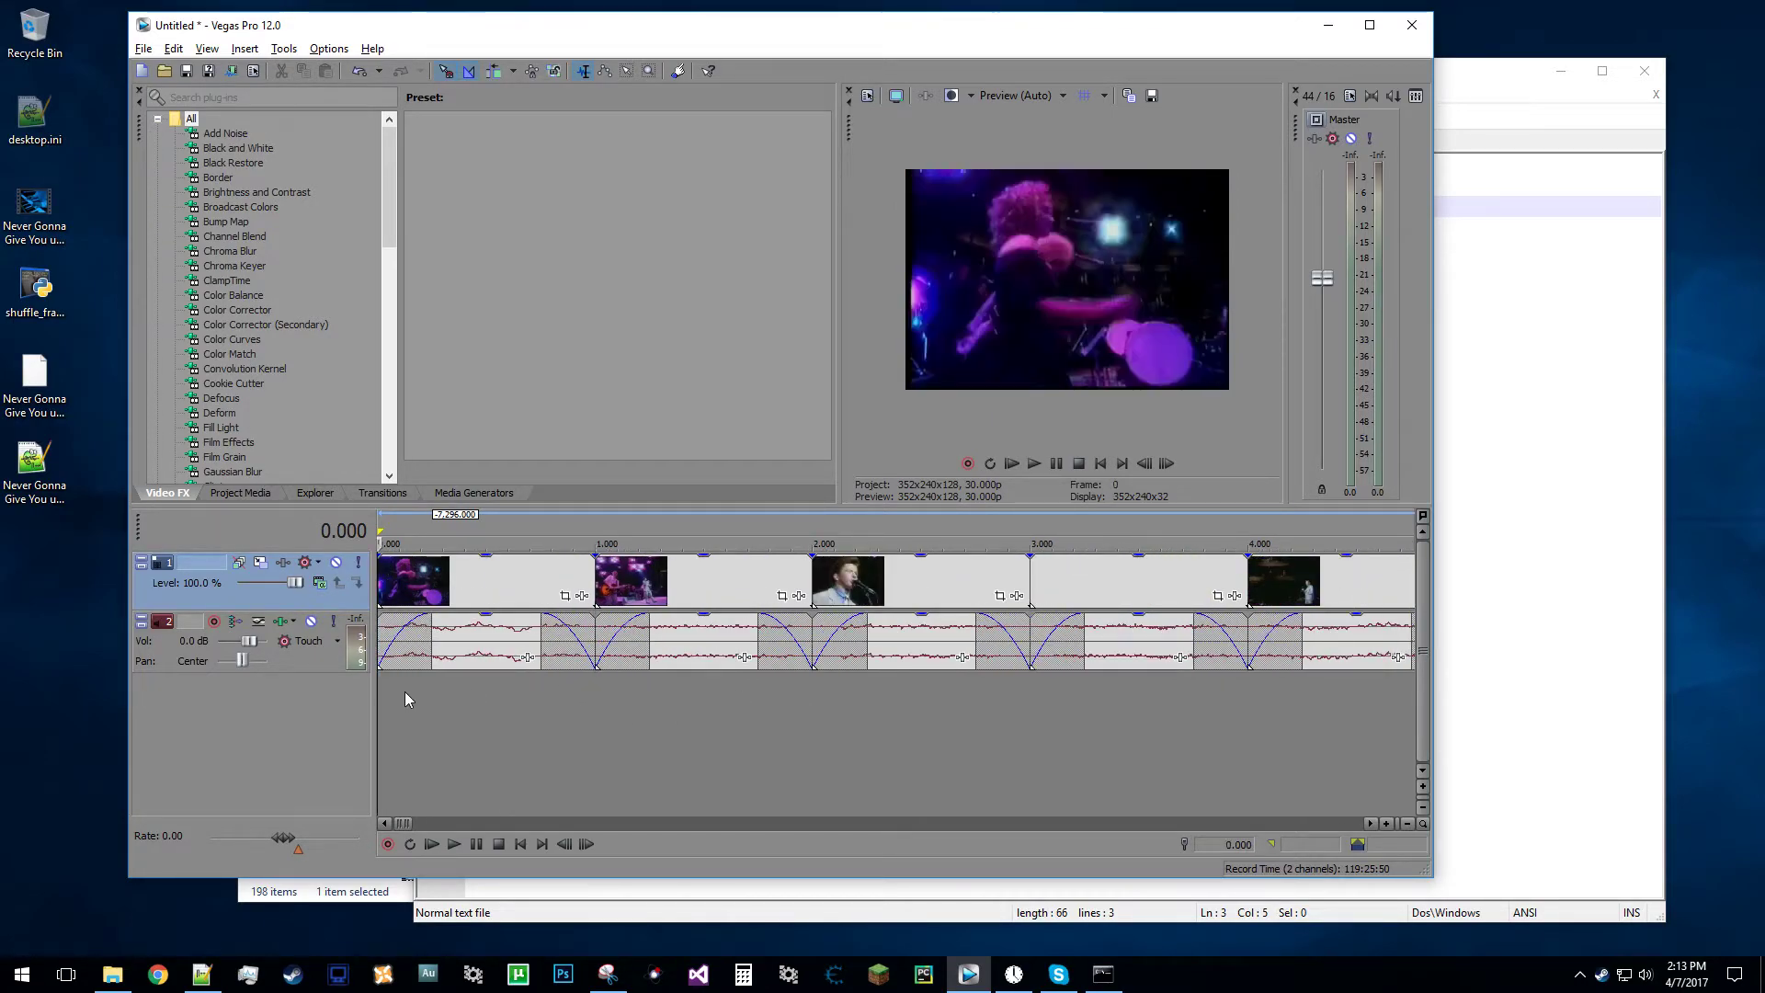
left_click(599, 698)
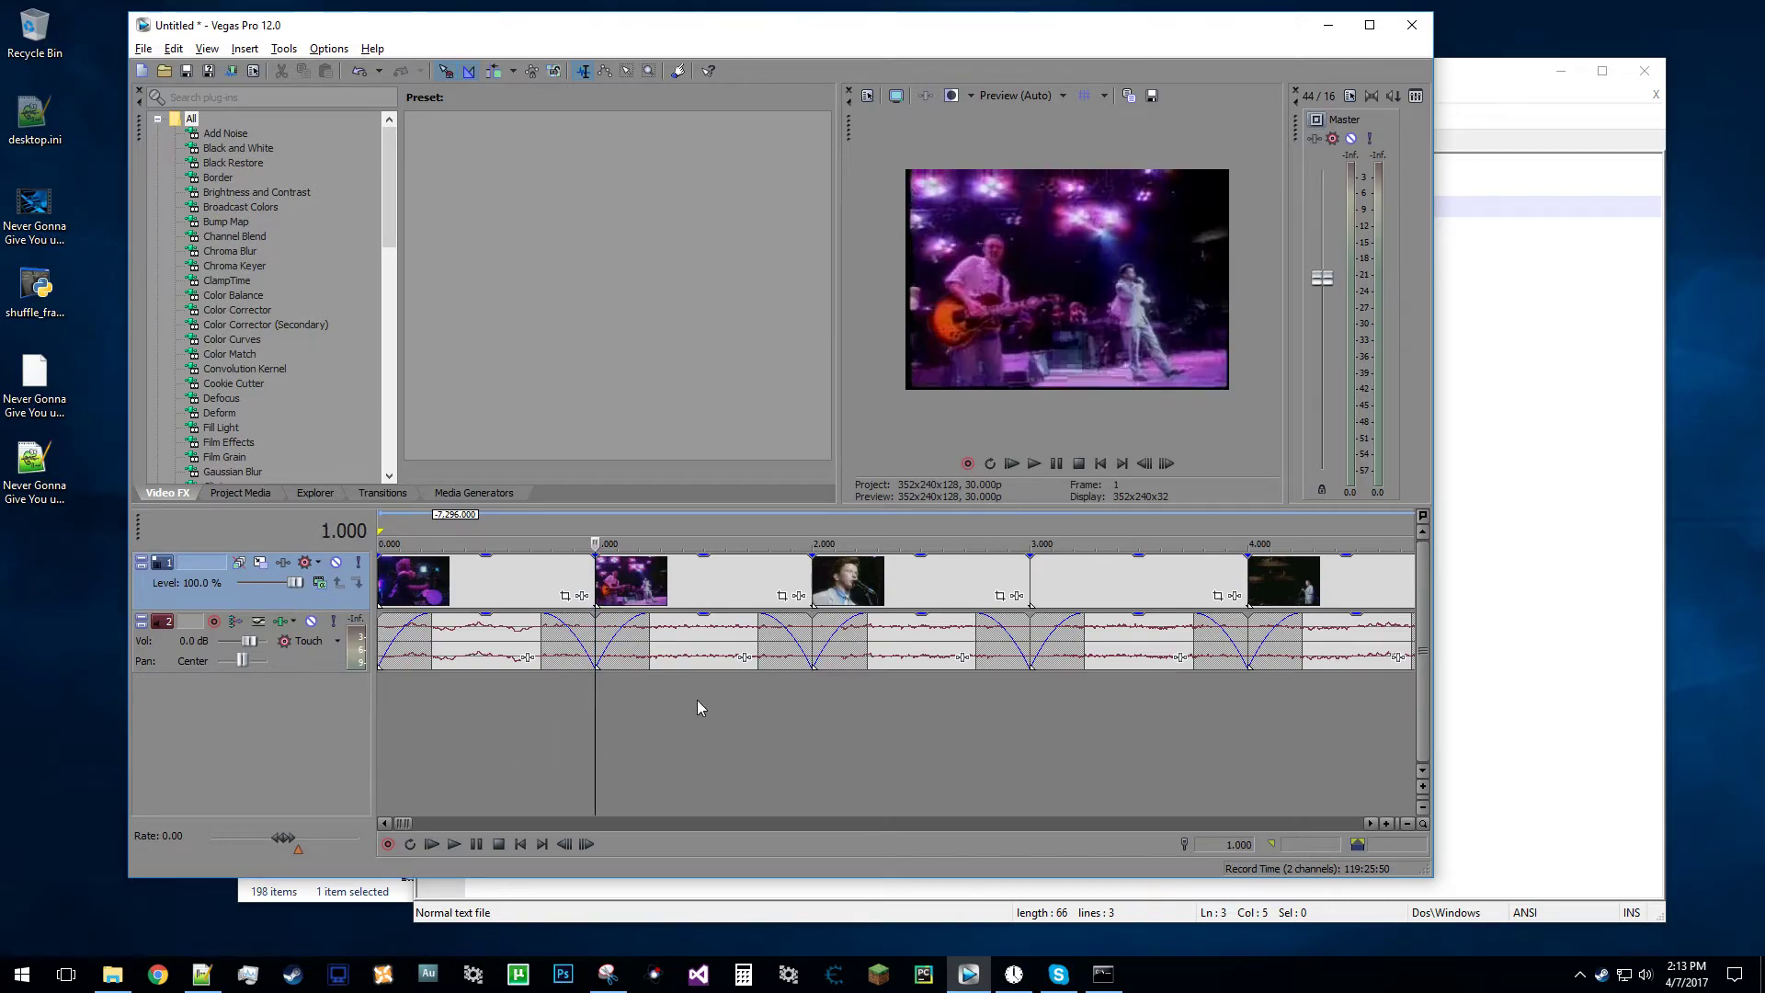
left_click(816, 695)
scroll(775, 698, "down", 3)
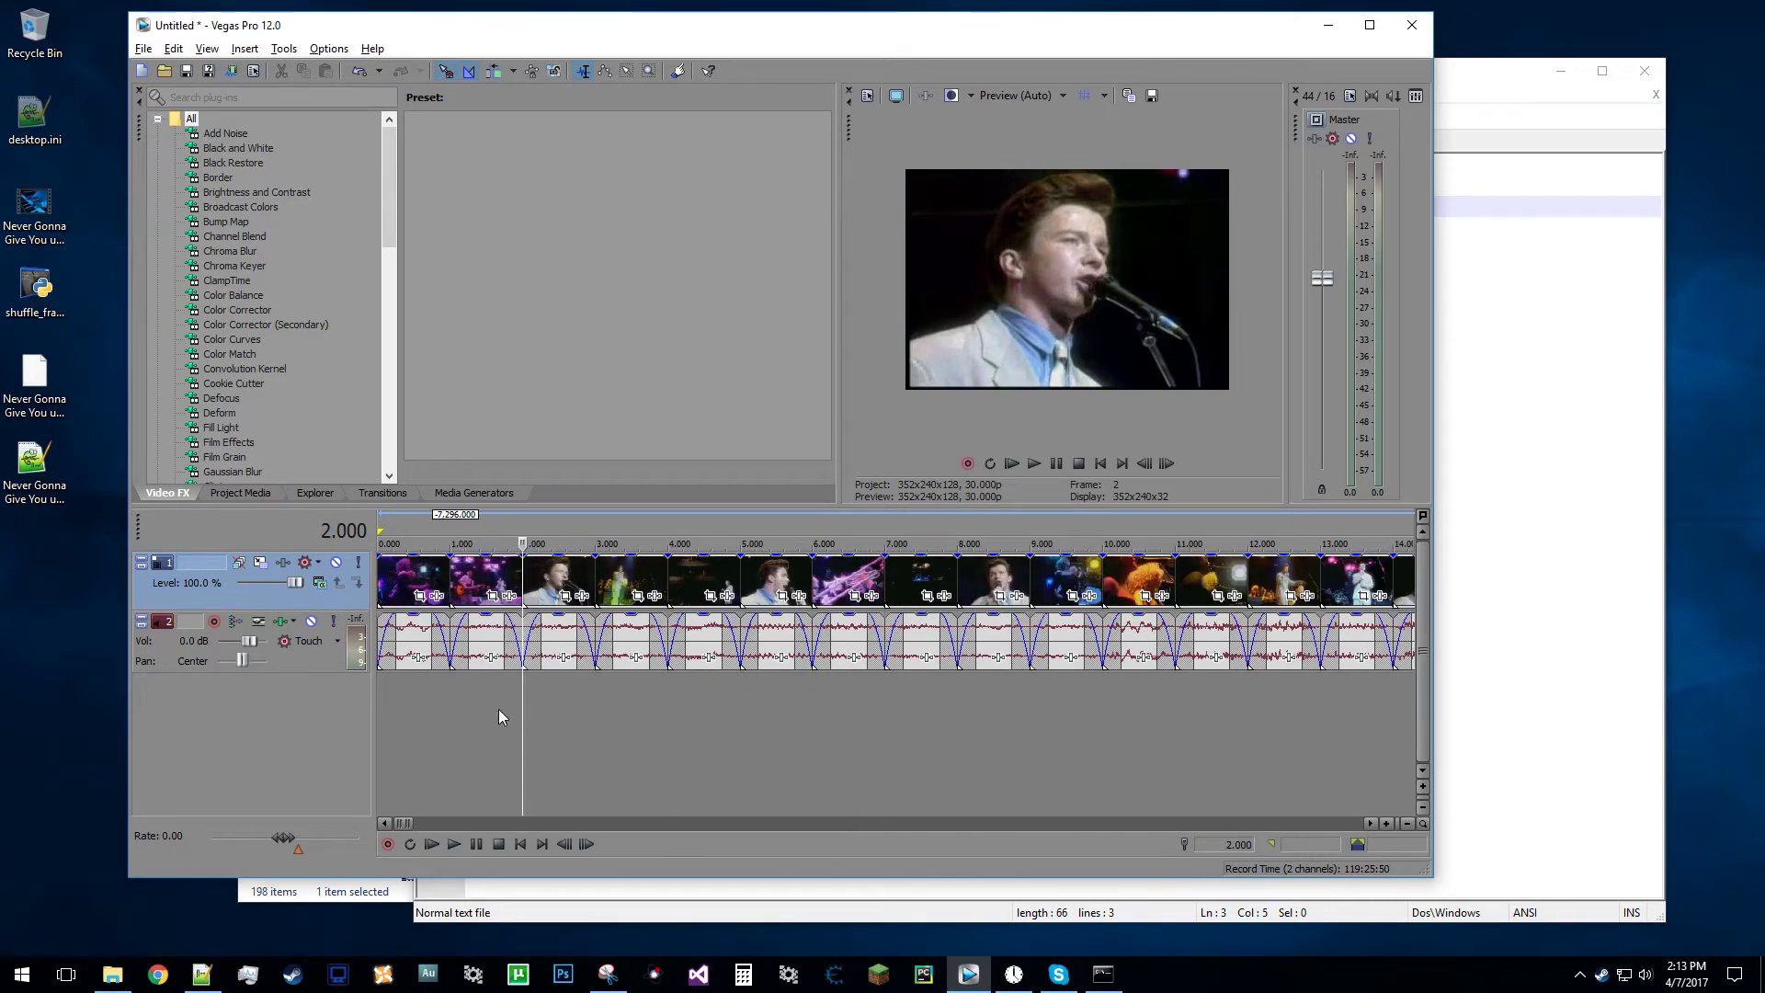
key("Right")
key("Right")
key("Right")
key("Right")
key("Right")
key("Right")
key("Right")
key("Right")
key("Right")
key("Right")
key("Right")
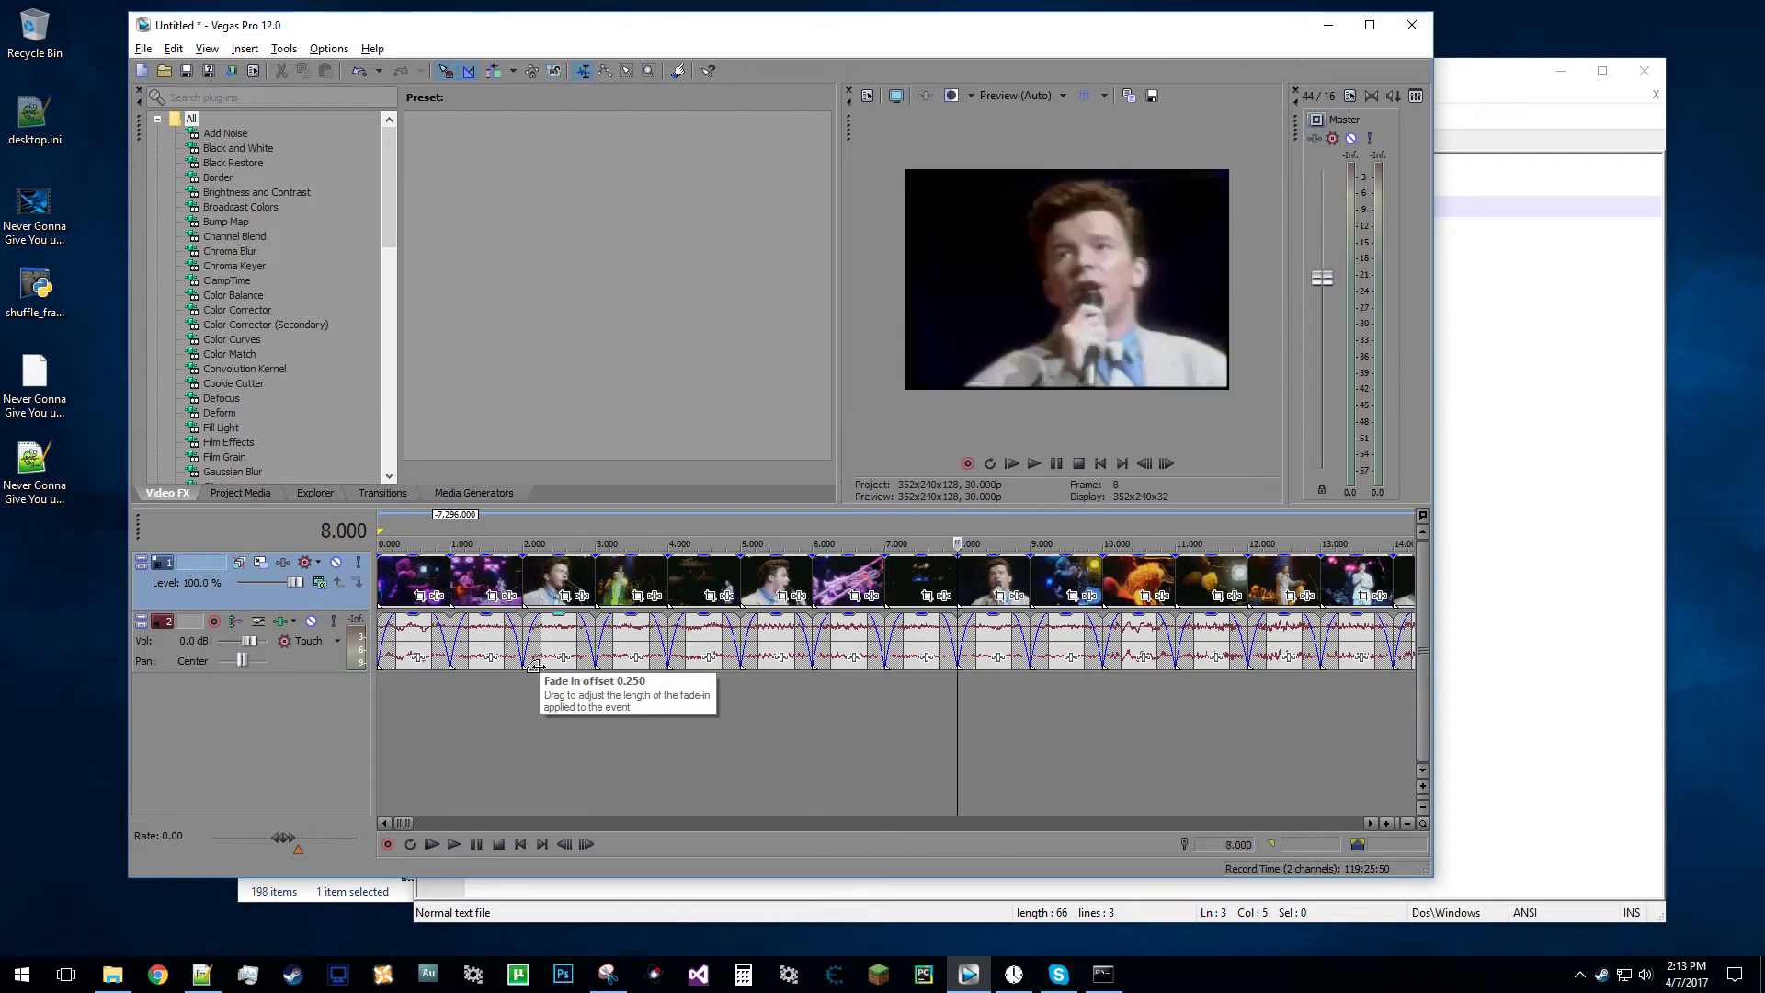
key("Right")
key("Right")
key("Right")
key("Right")
key("Right")
key("Right")
key("Right")
key("Right")
key("Right")
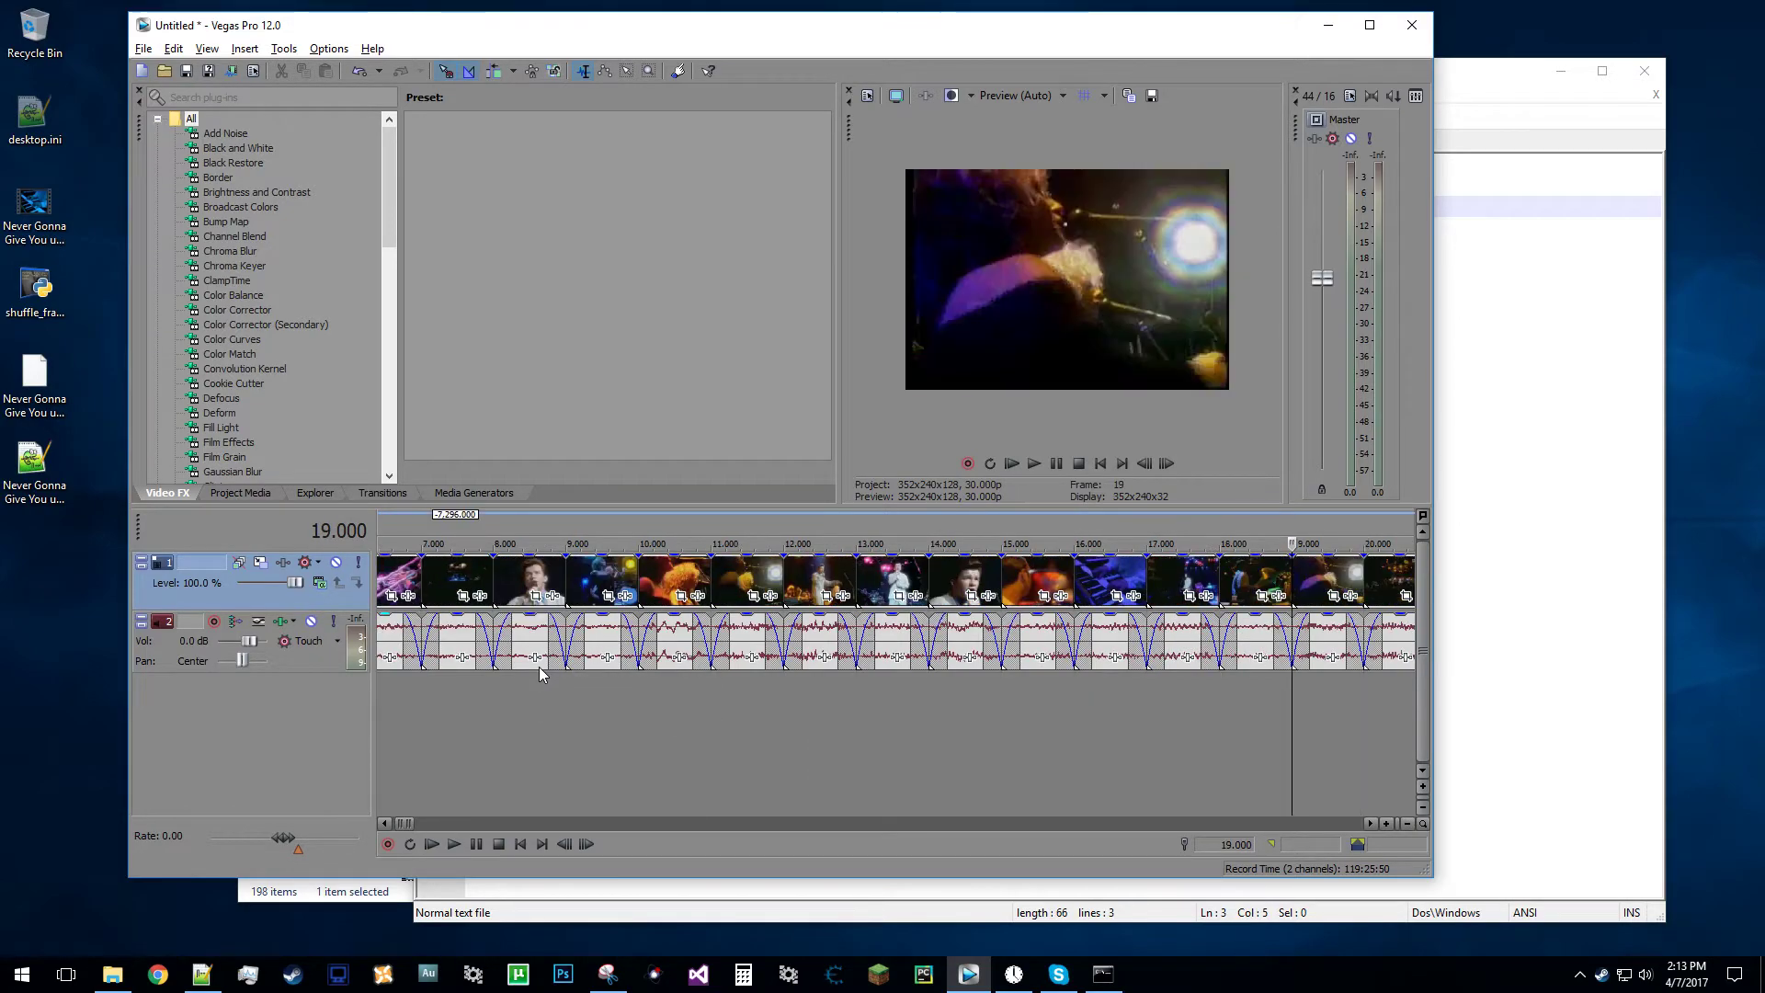
left_click(55, 202)
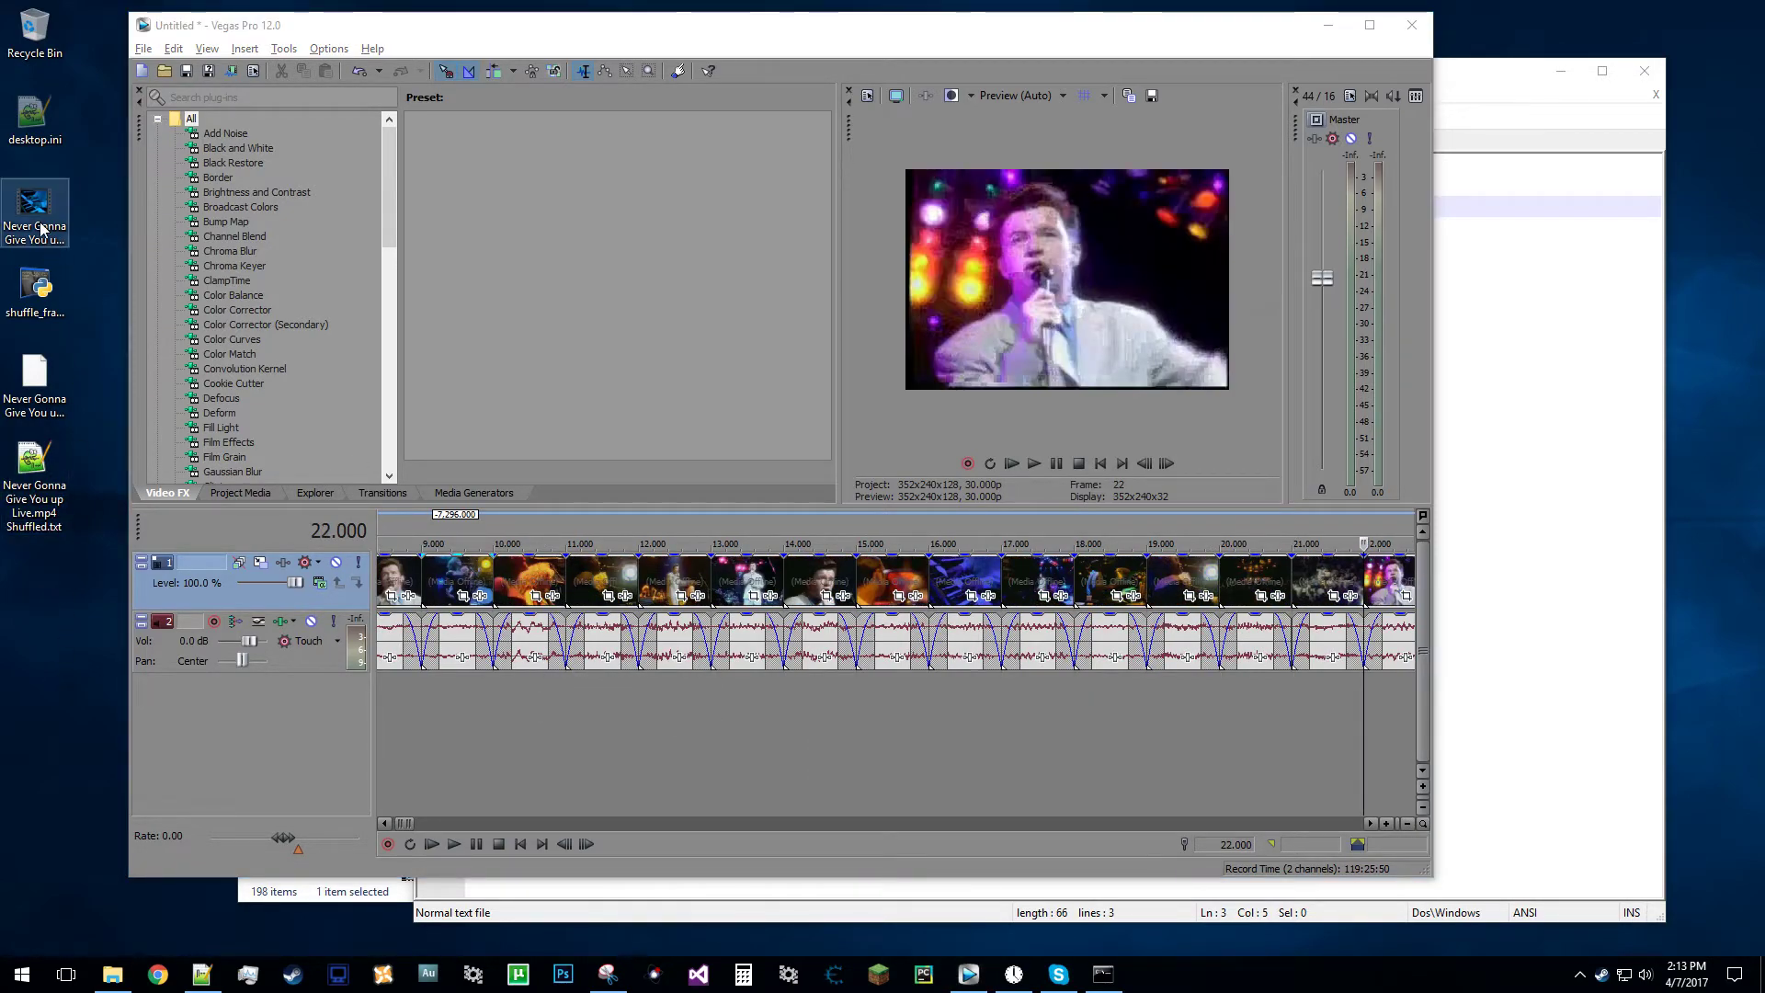
Play Never Gonna Give You up Live.mp4 from about 0:34, then close Media Player Classic.
mouse_move(53, 197)
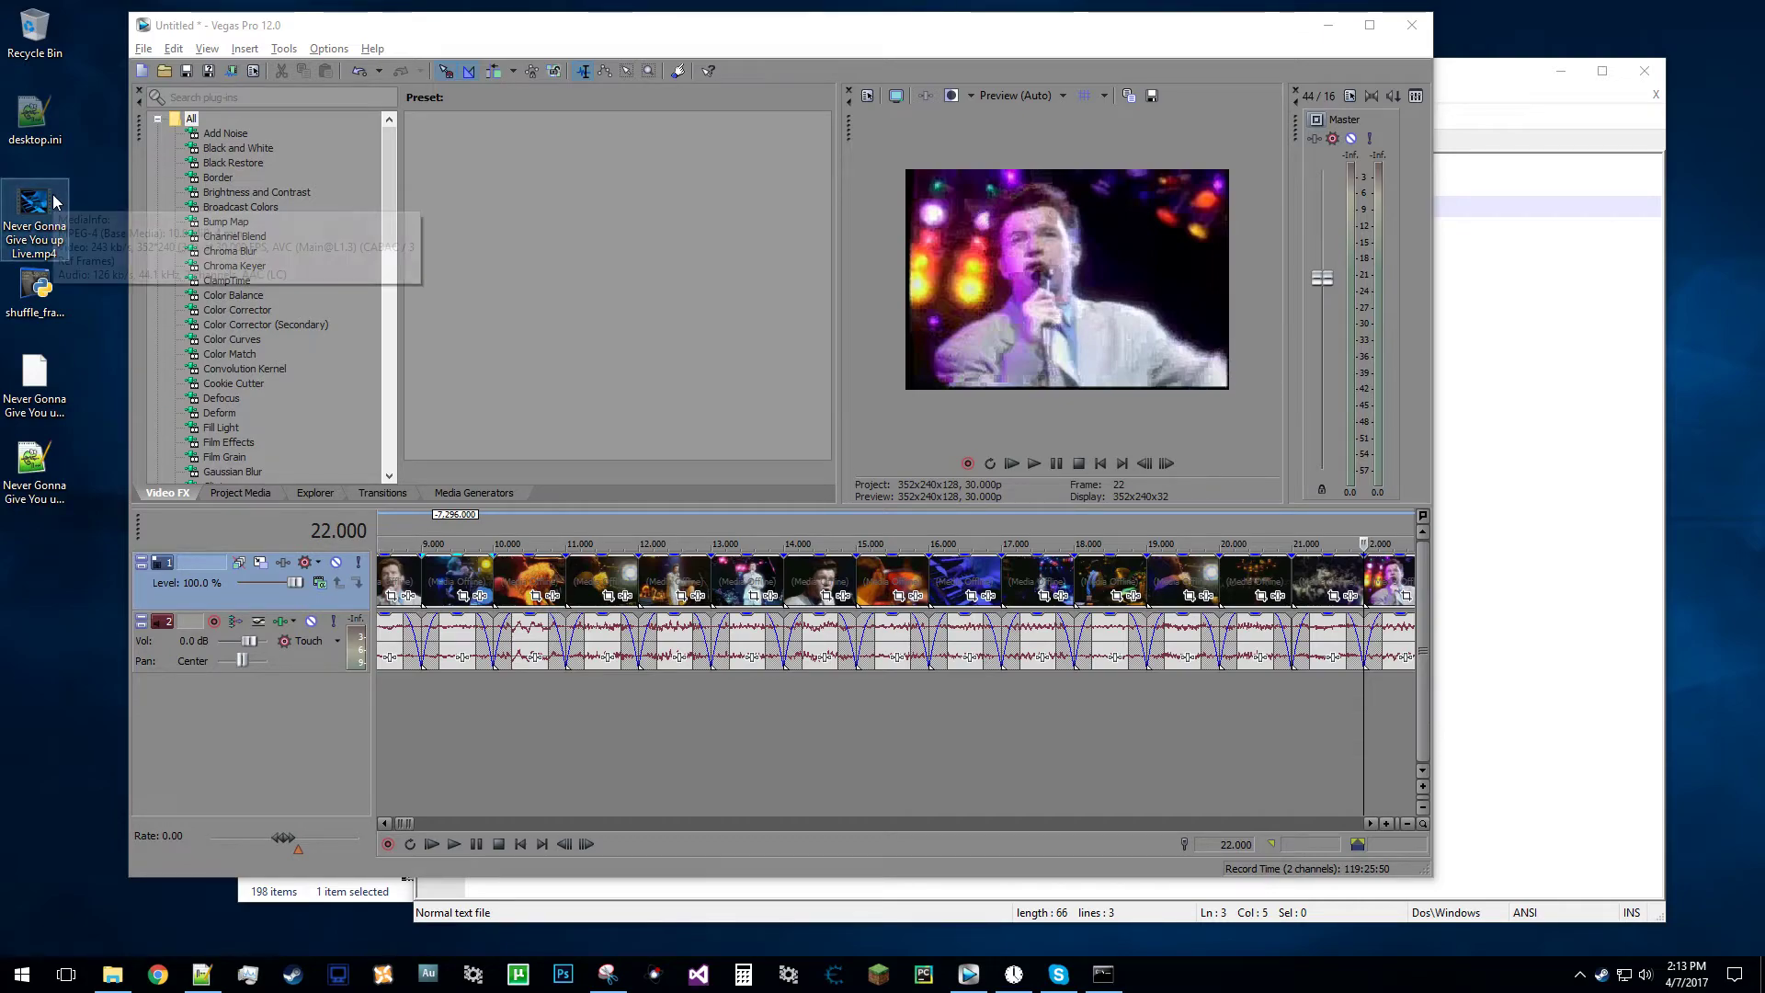
double_click(53, 200)
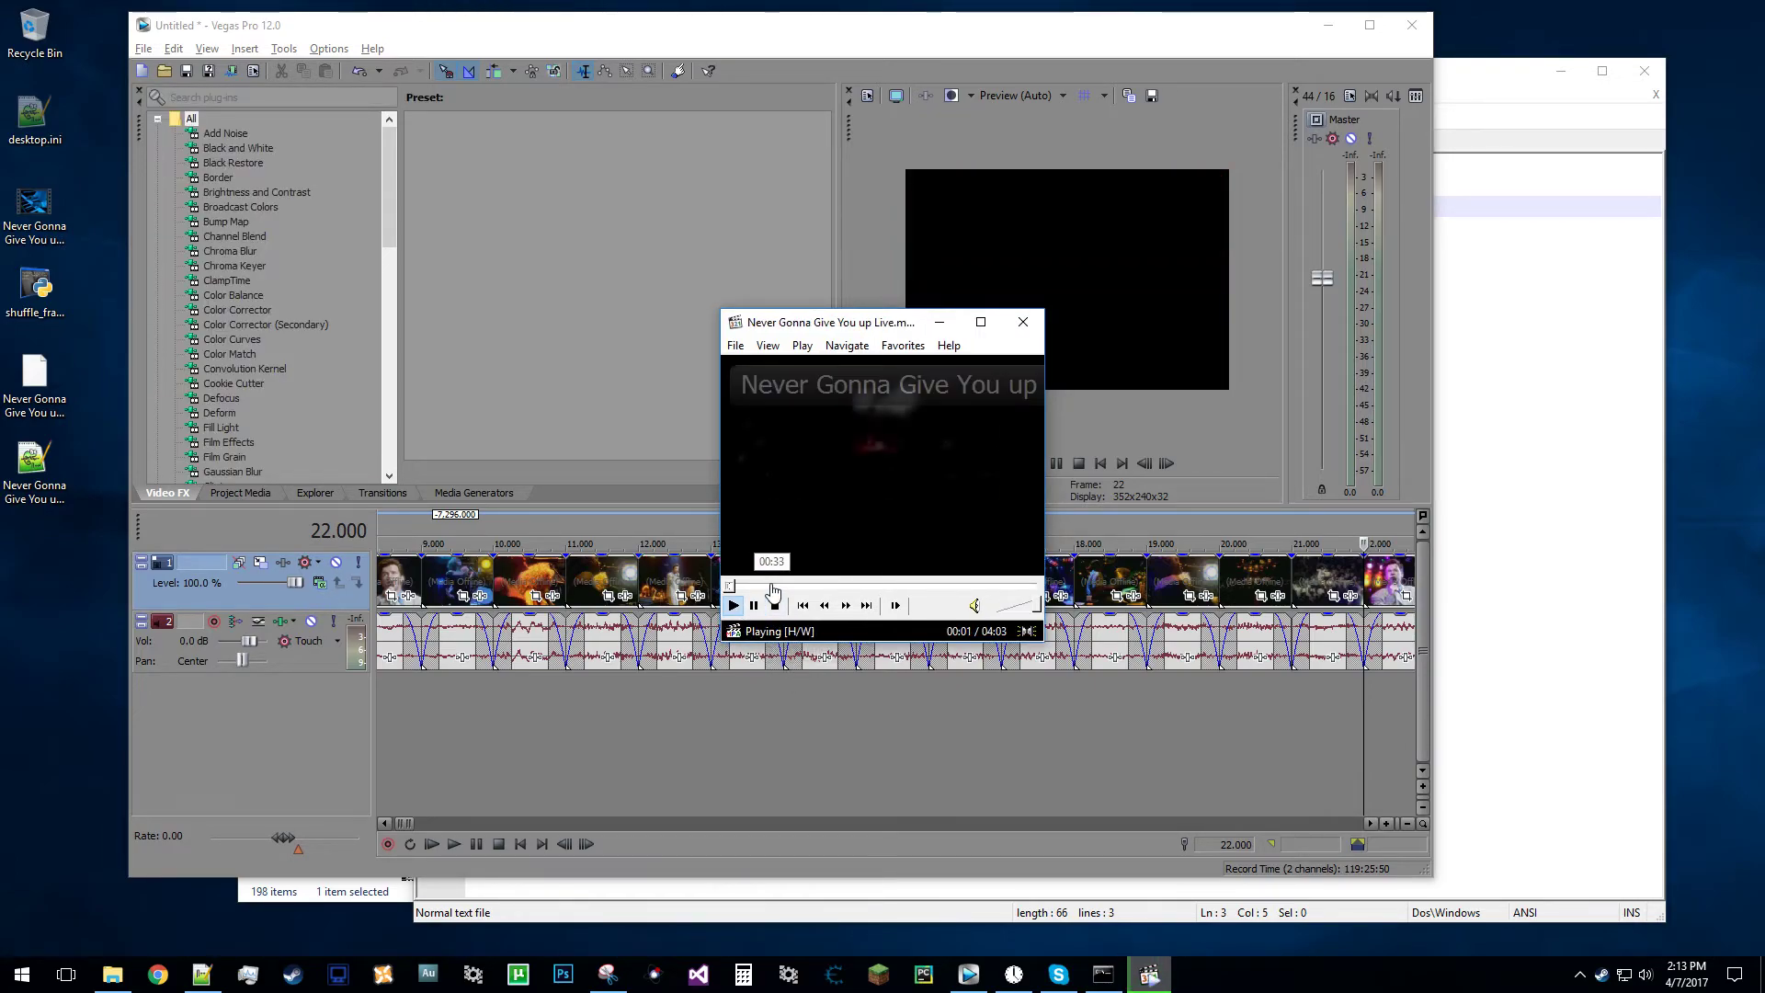
left_click(772, 585)
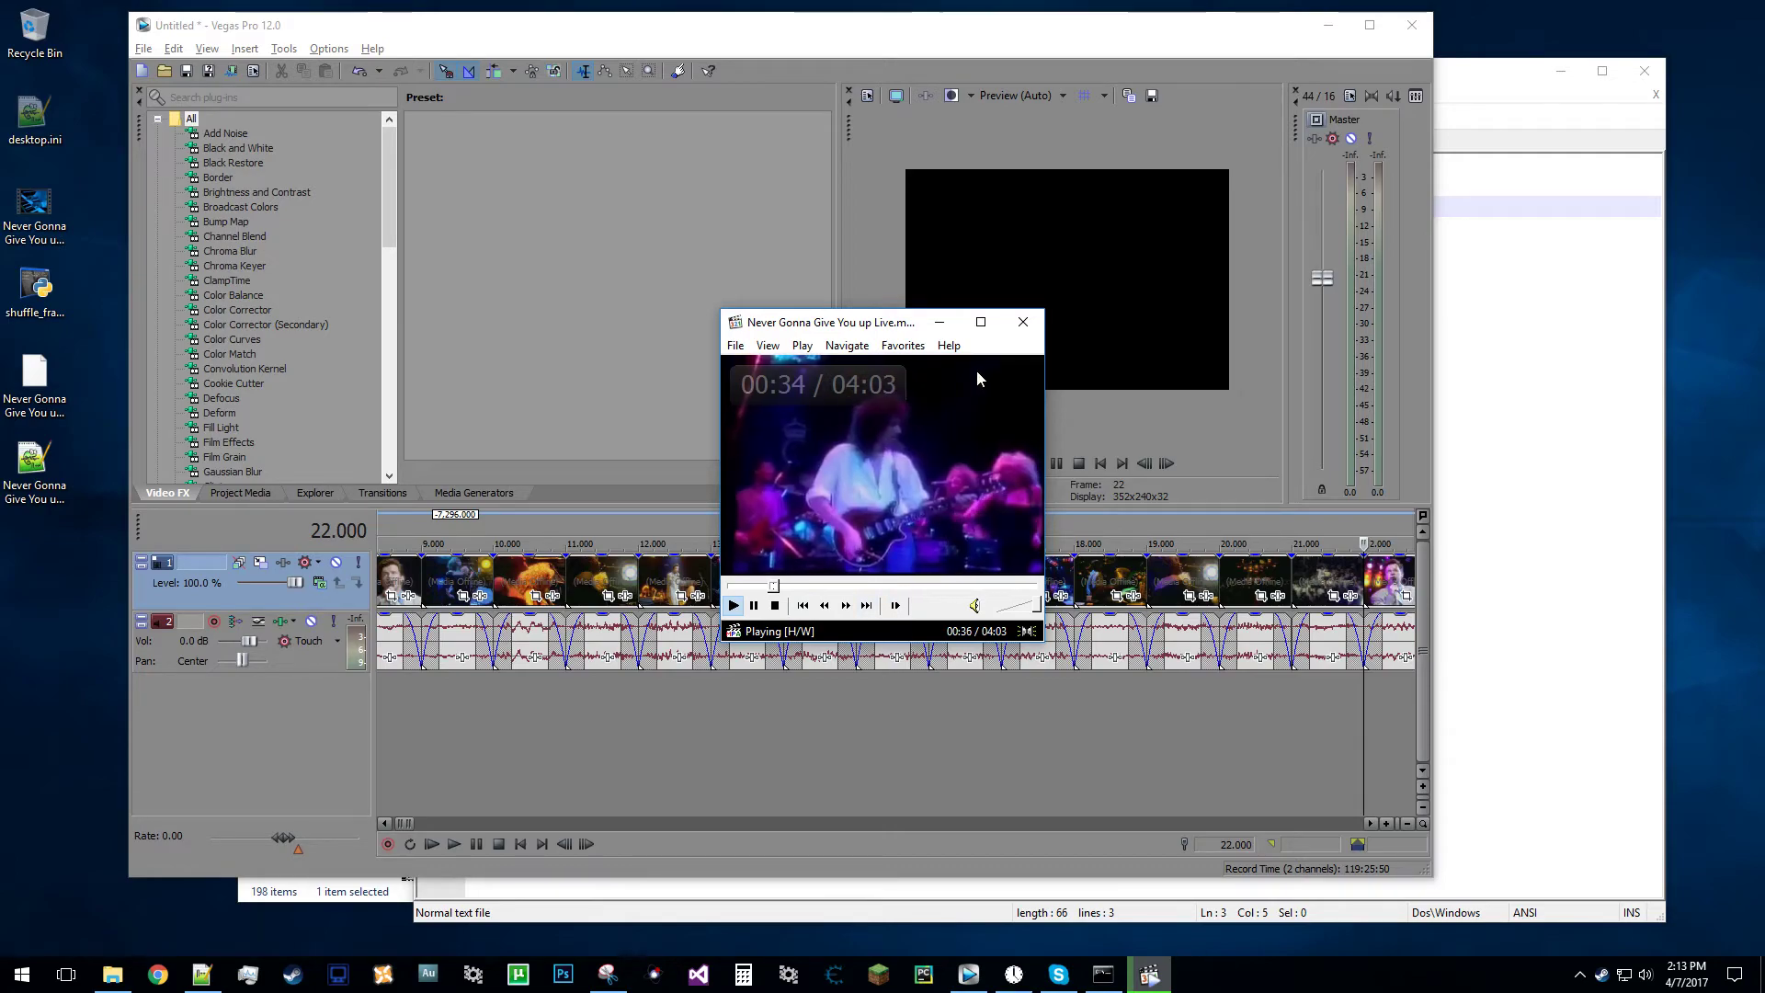
left_click(1021, 326)
scroll(430, 750, "down", 5)
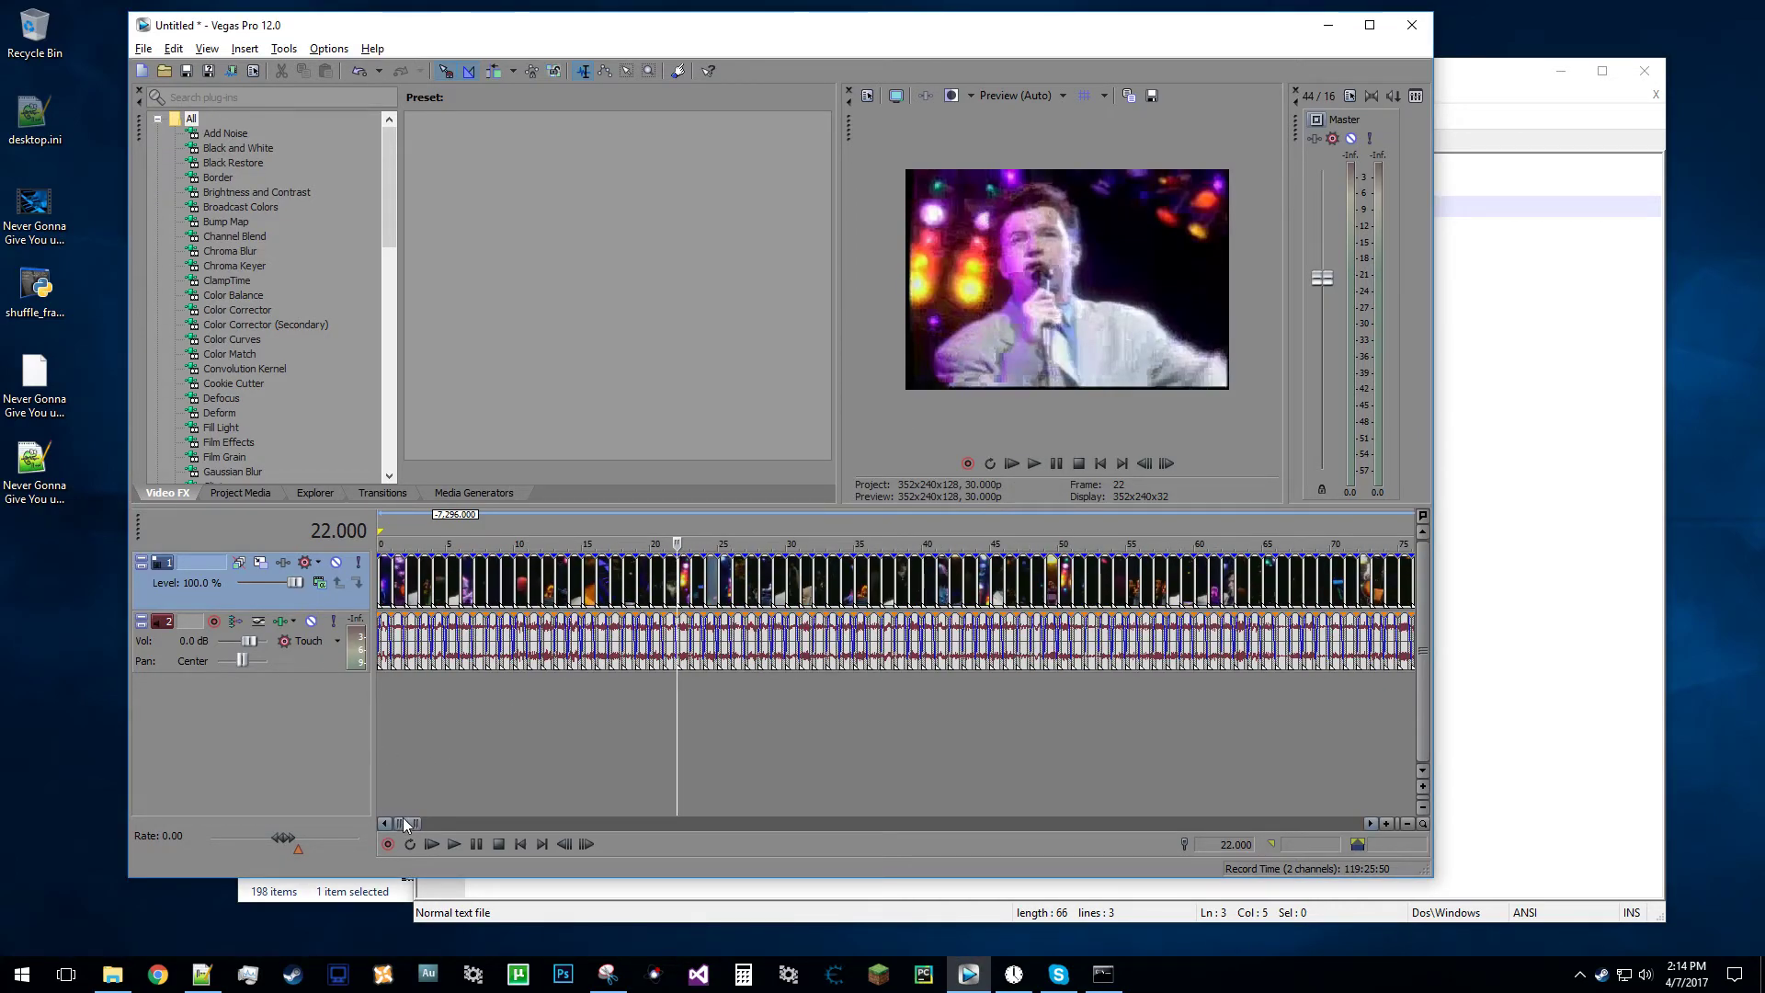
Rewind the Vegas timeline to the start, play the shuffled frames, then stop.
left_click(379, 749)
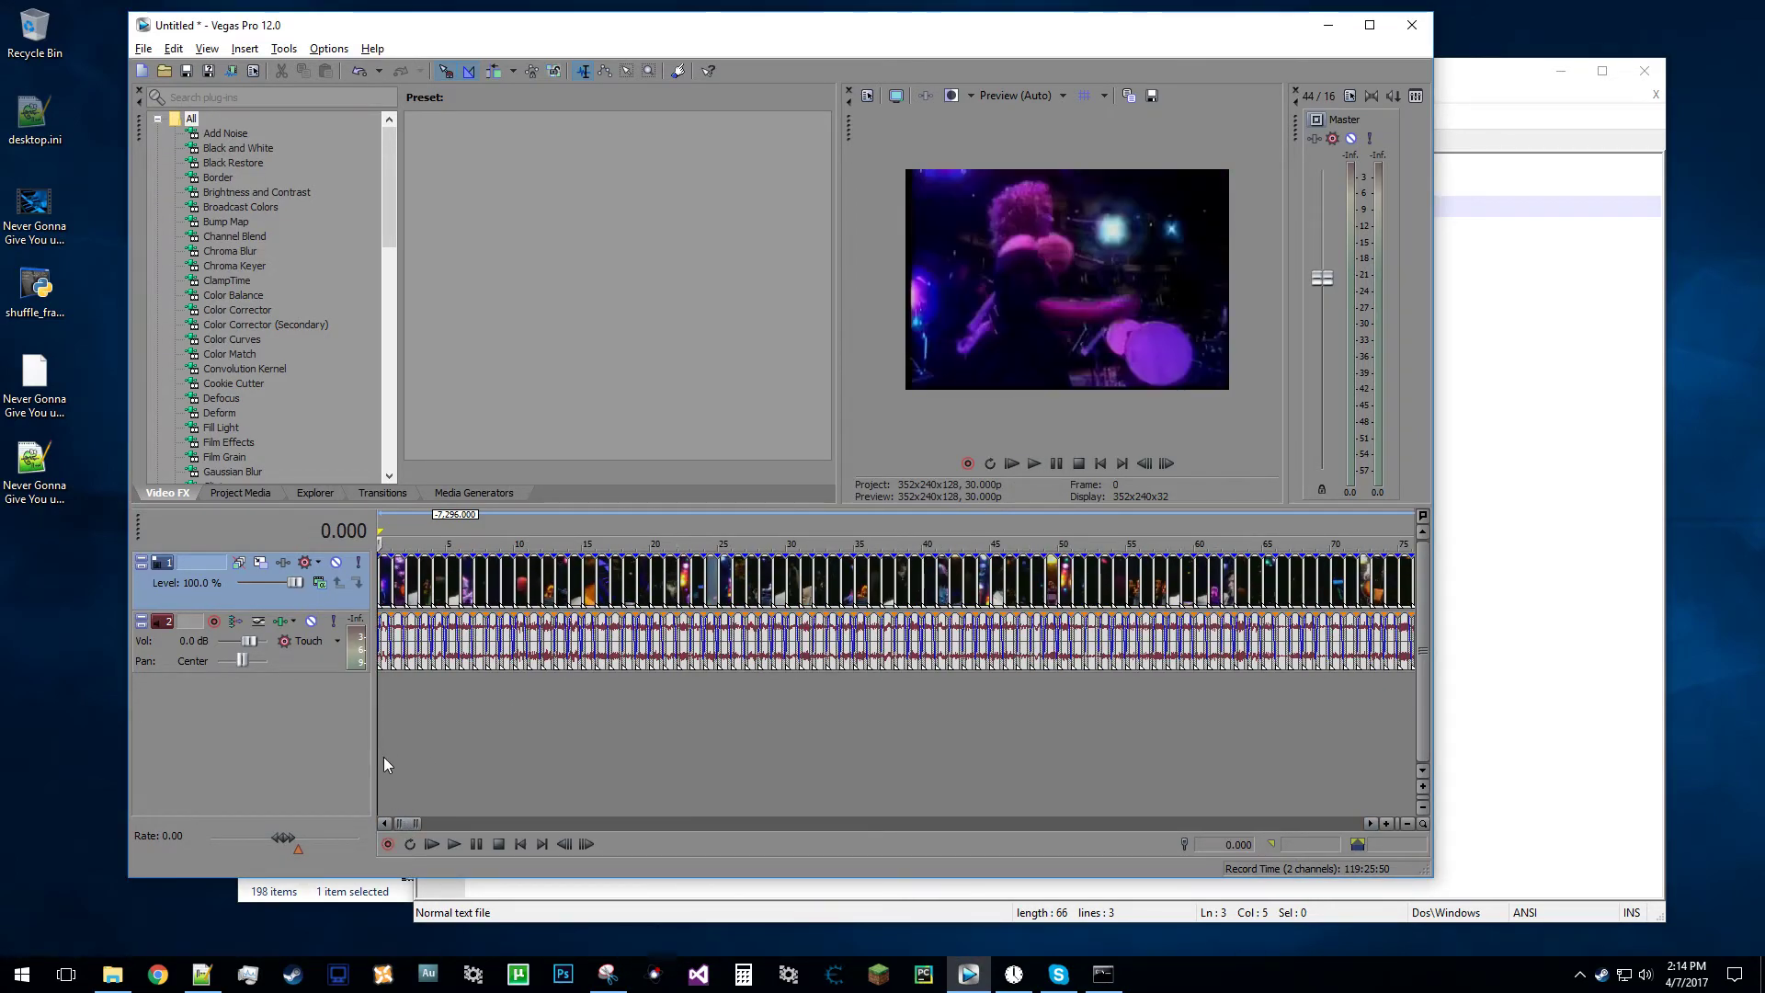
left_click(455, 842)
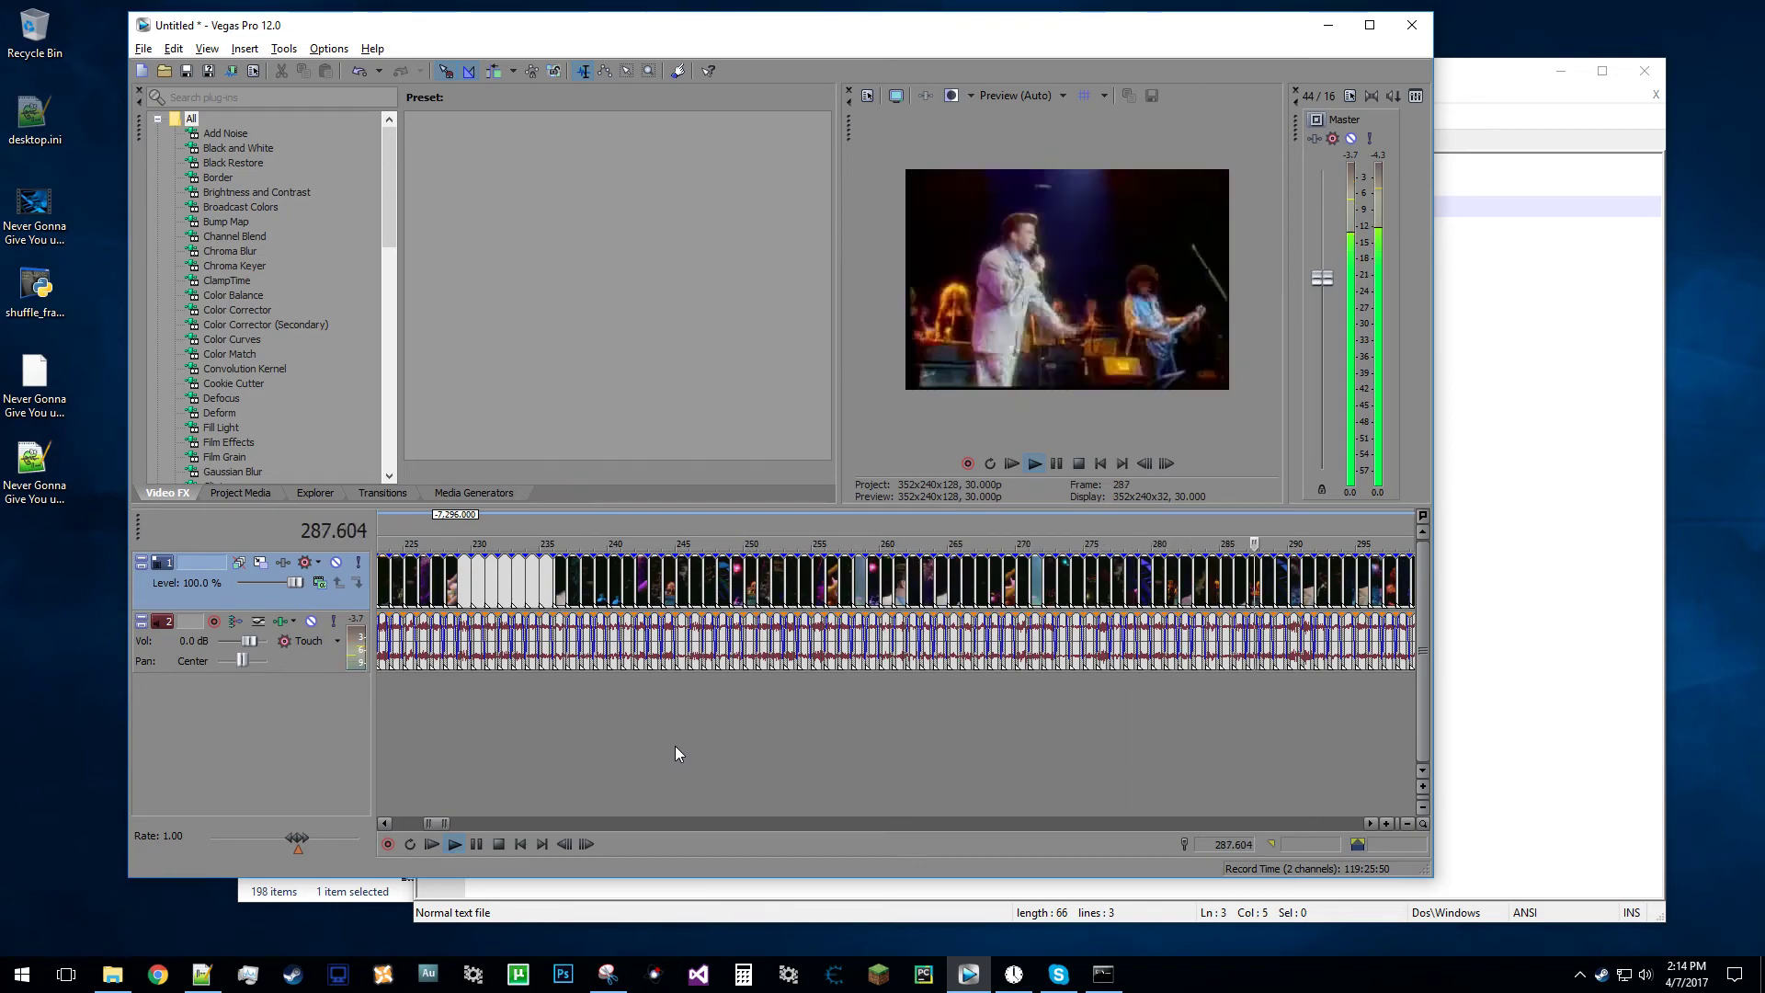
left_click(500, 844)
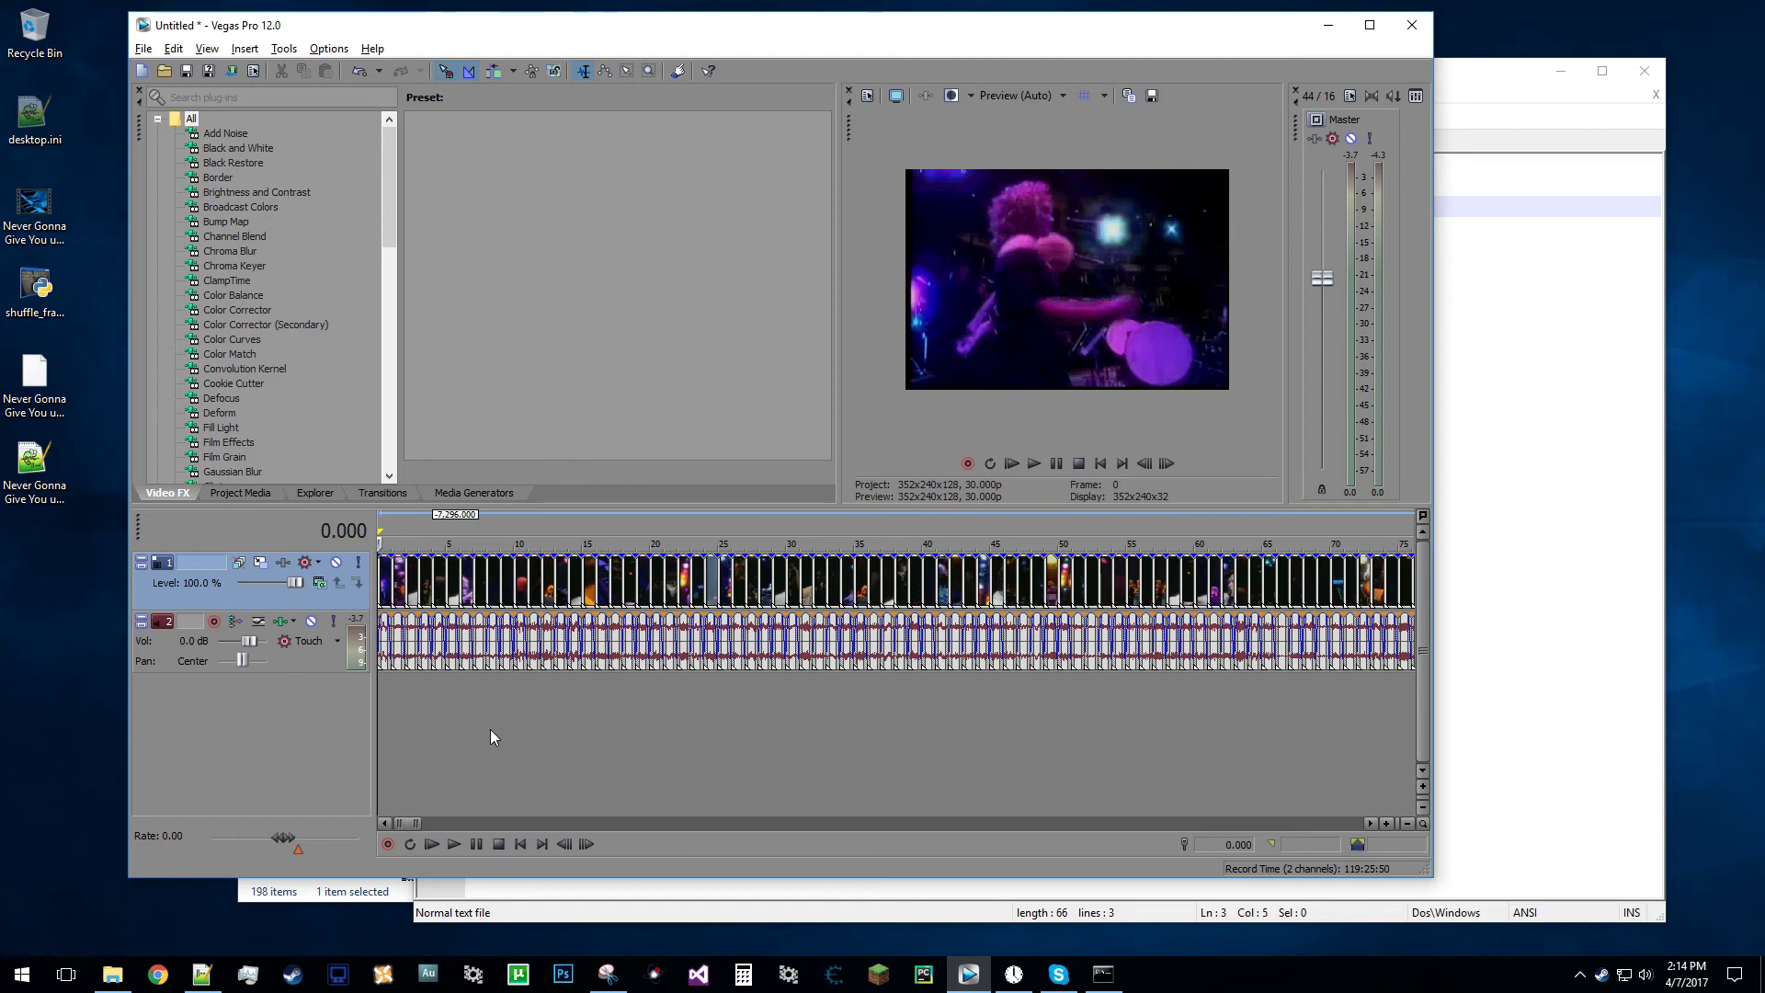